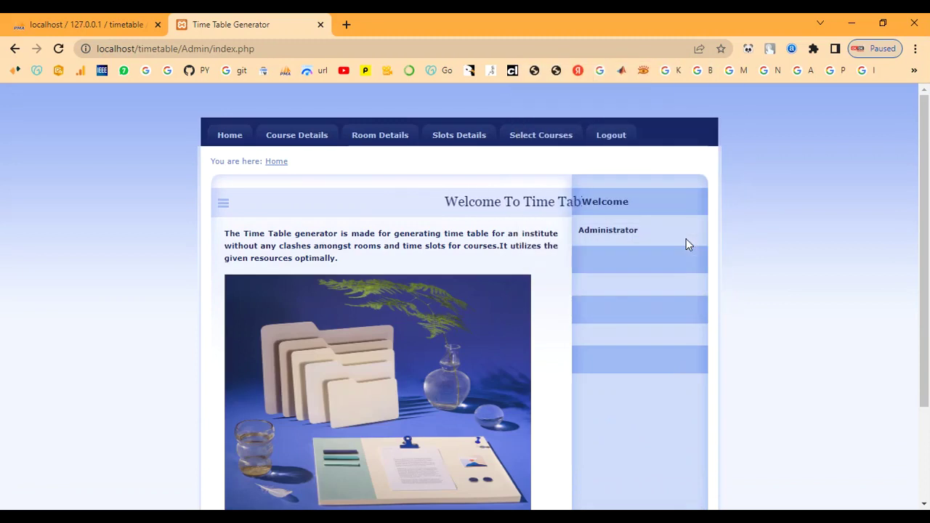
drag(382, 200, 486, 252)
click(483, 260)
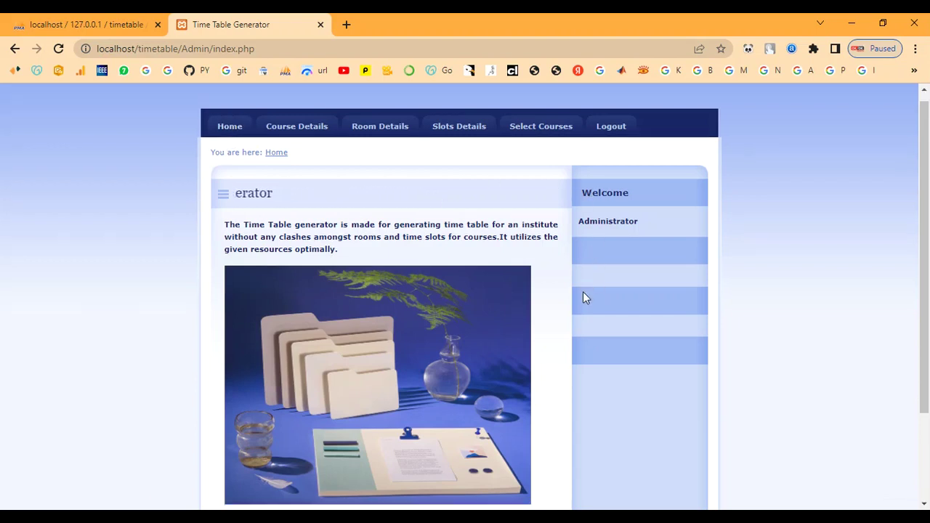
scroll(584, 298, down, 3)
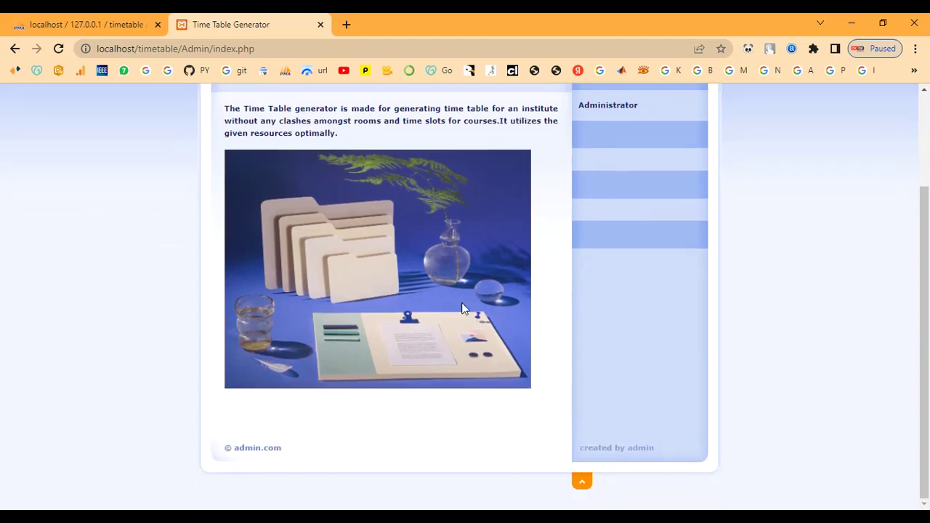
scroll(374, 298, up, 3)
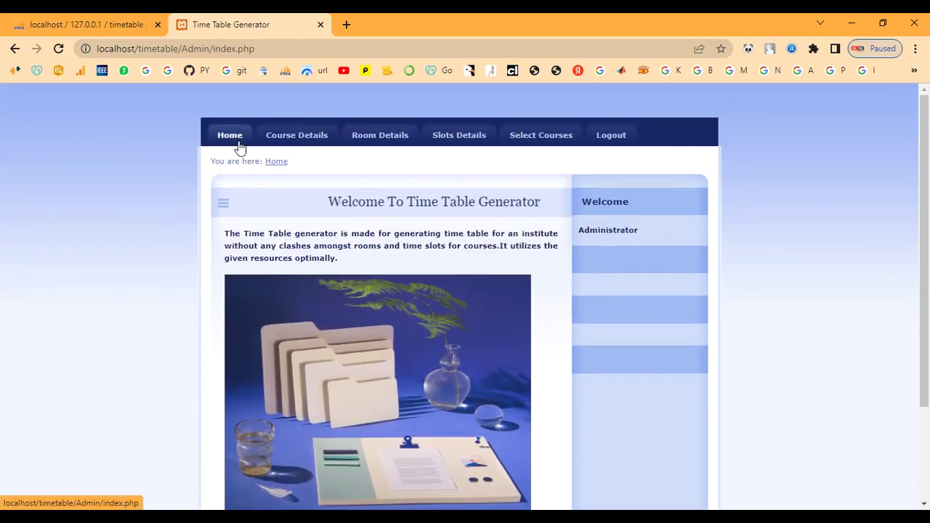
- Start a new course entry named Information Technology with 50 students
click(286, 144)
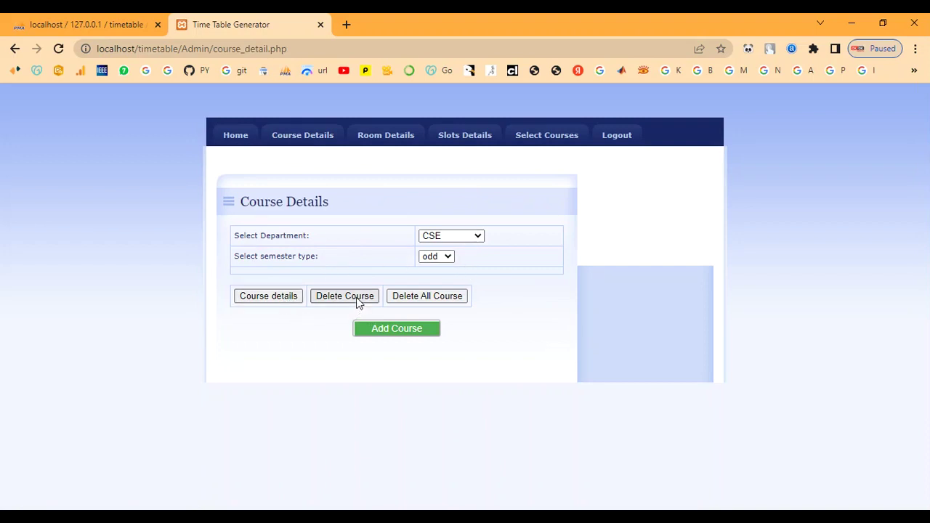
click(382, 334)
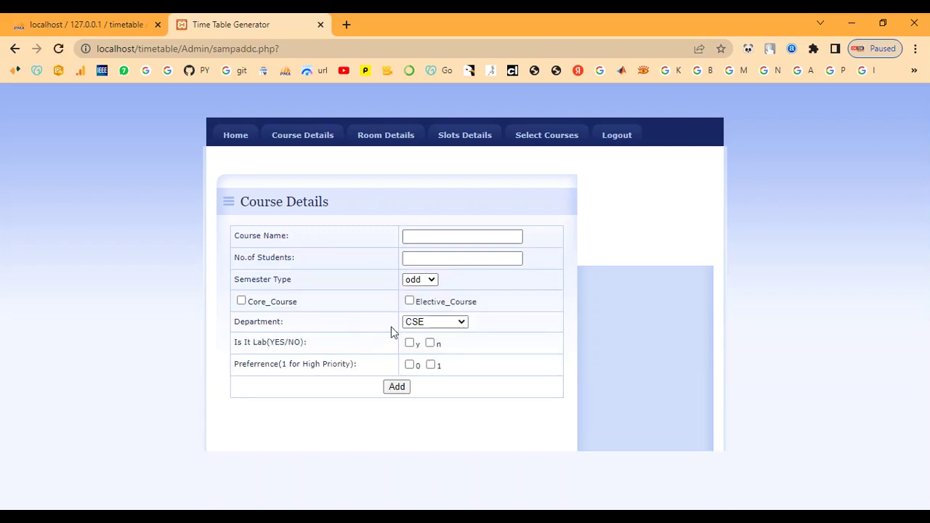
click(417, 235)
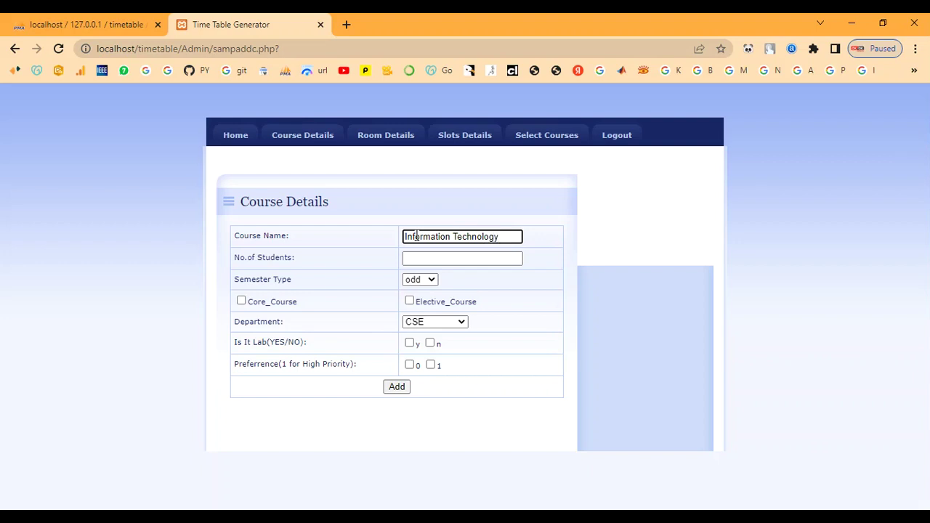
key(Tab)
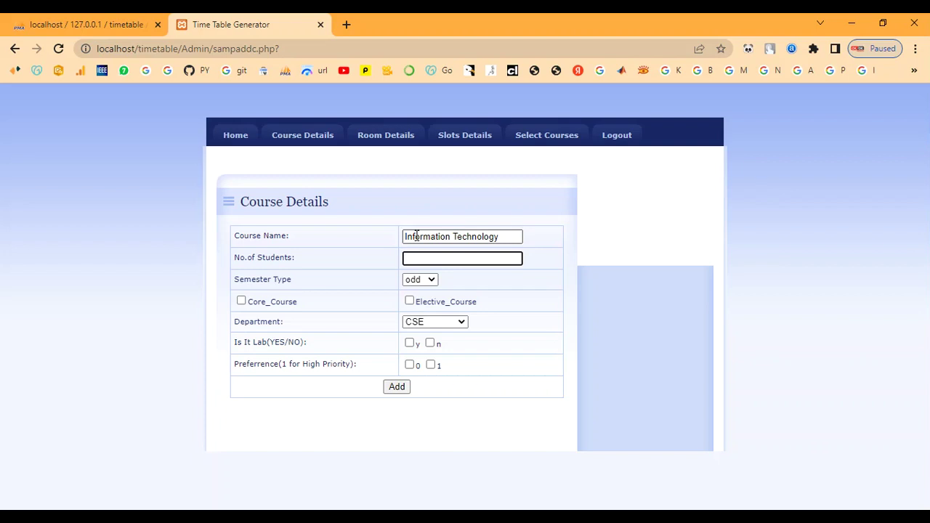
key(Tab)
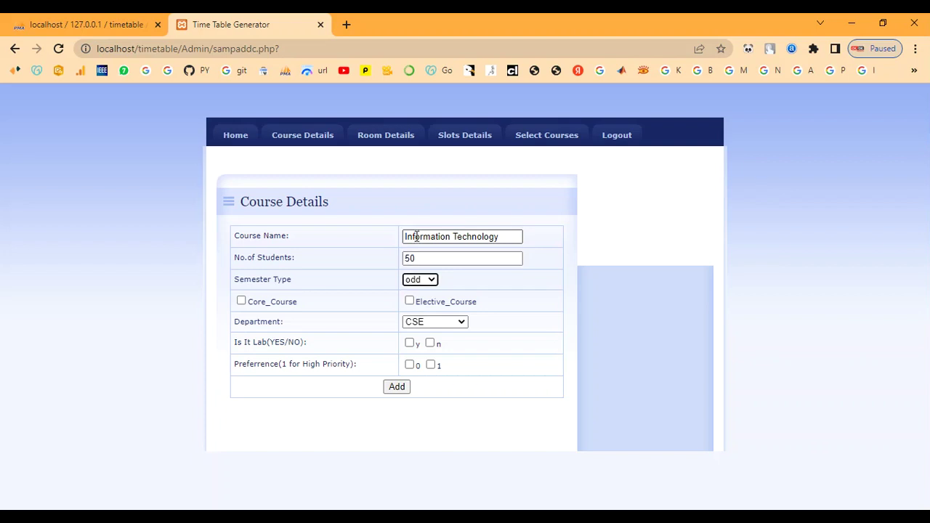
- Set the semester type to odd, mark the course as a core course for 8, and choose the CSE department
click(428, 280)
click(428, 293)
click(242, 301)
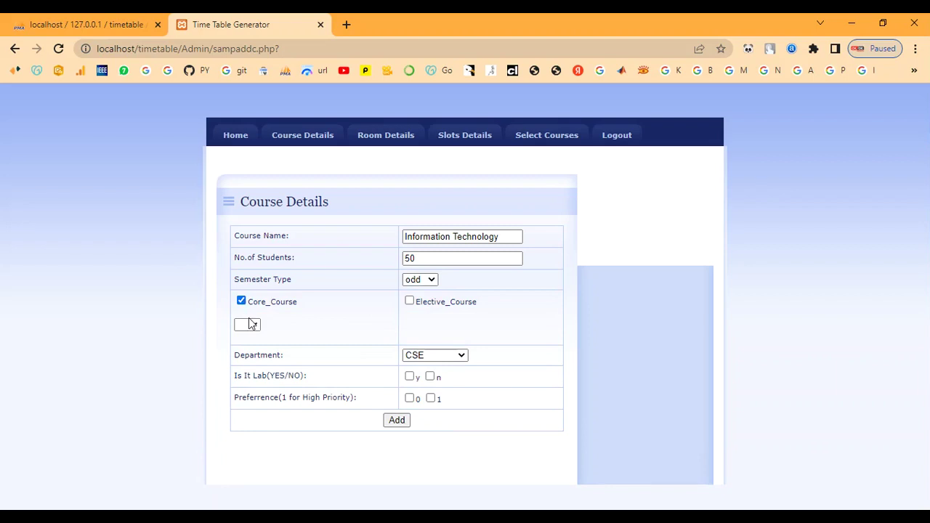
click(250, 325)
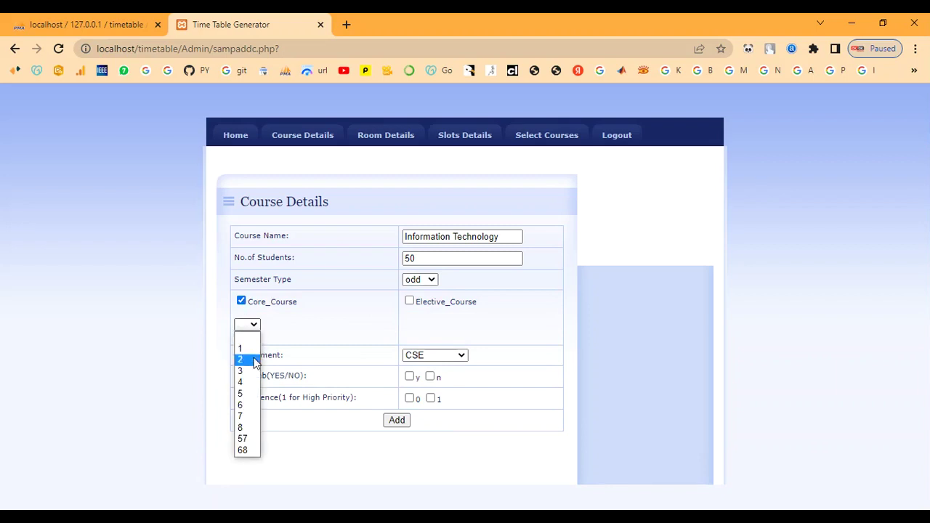
click(252, 429)
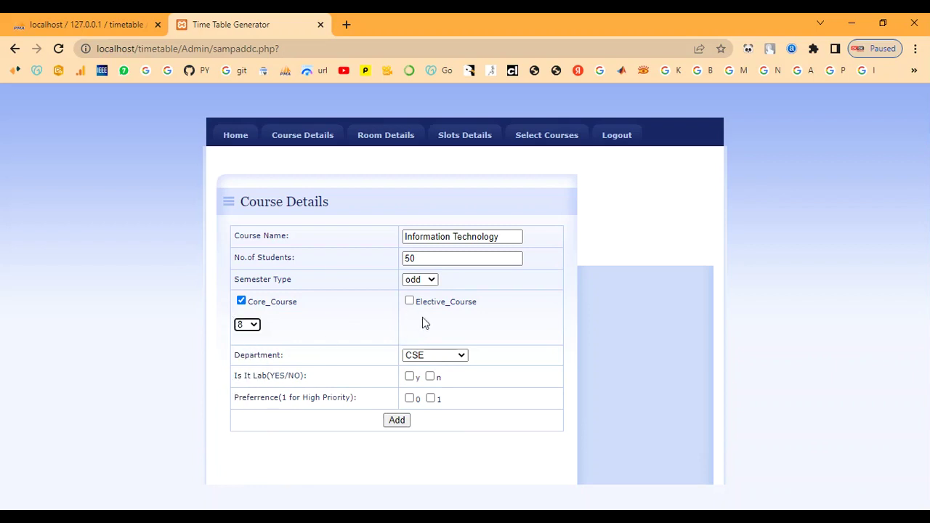
click(438, 354)
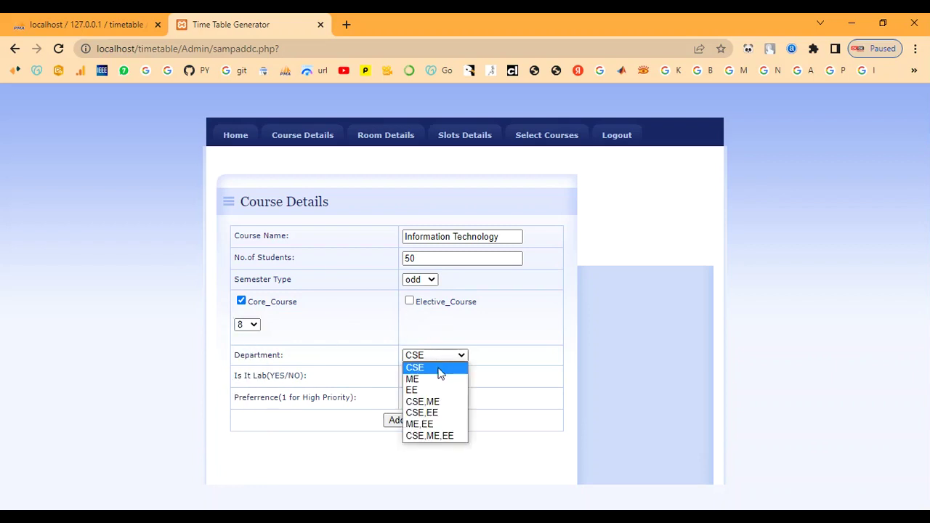
click(439, 372)
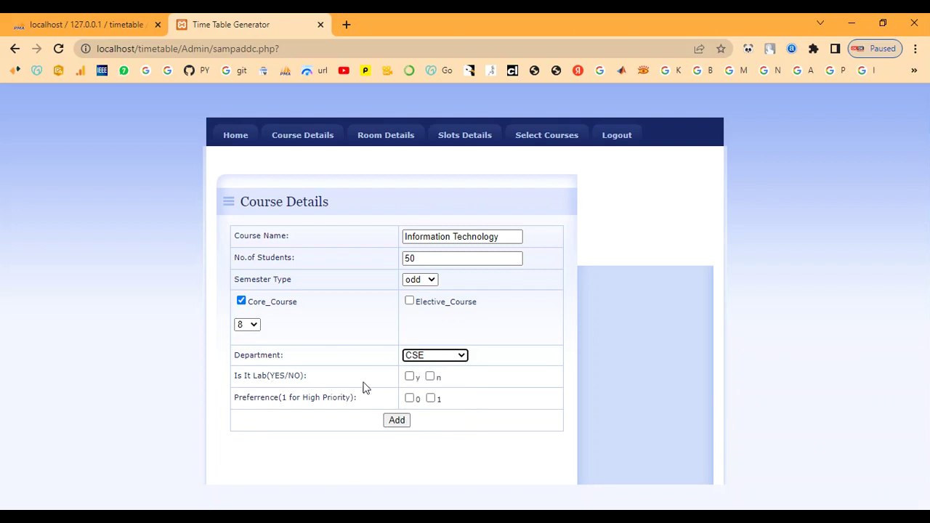
- Mark the course as a lab for division D1 and assign Computer_Lab(Ground_Floor) as its first lab room
click(410, 377)
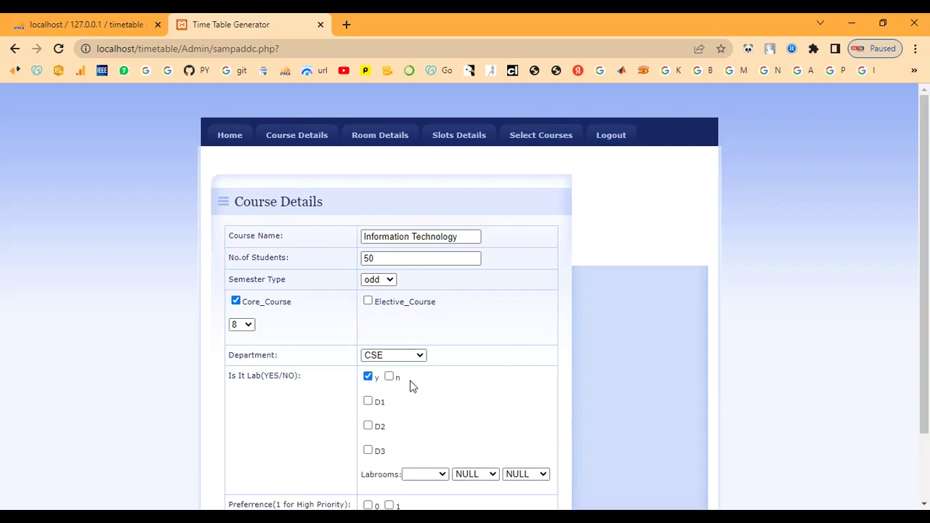
scroll(411, 385, down, 1)
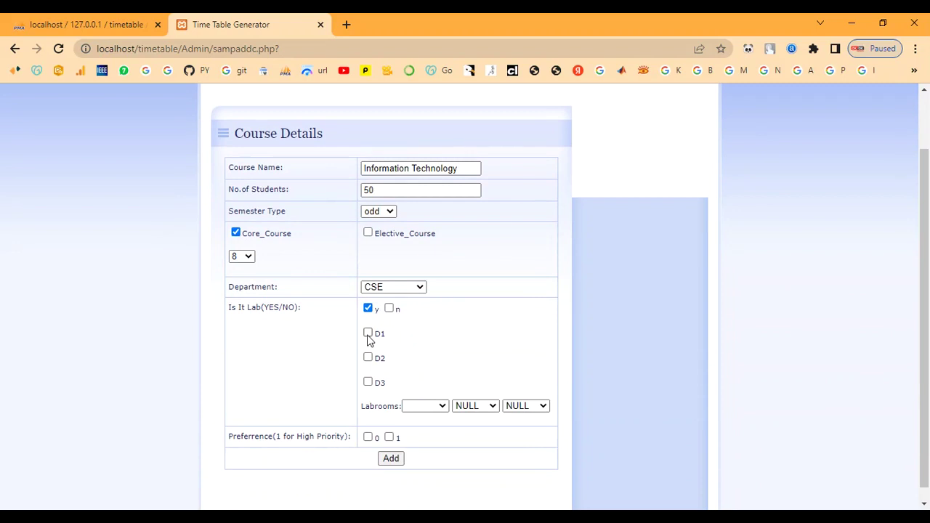
click(429, 407)
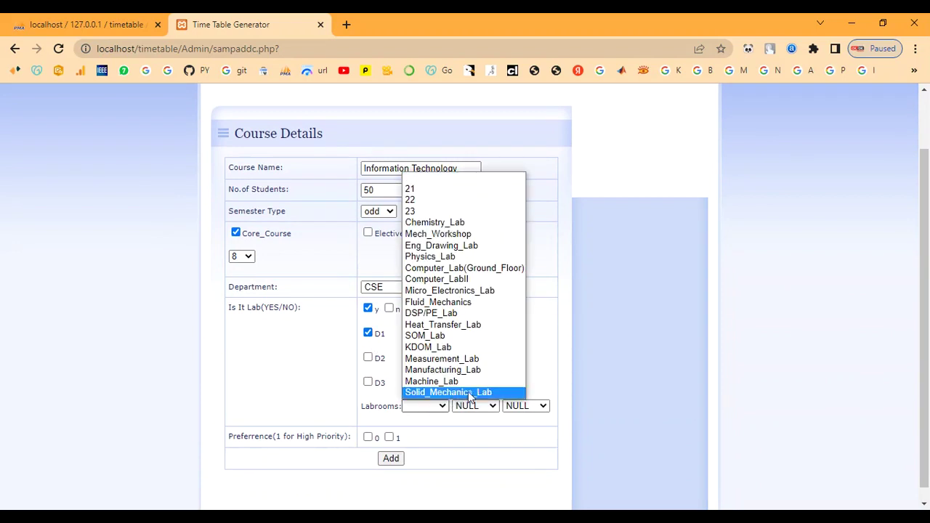
click(459, 268)
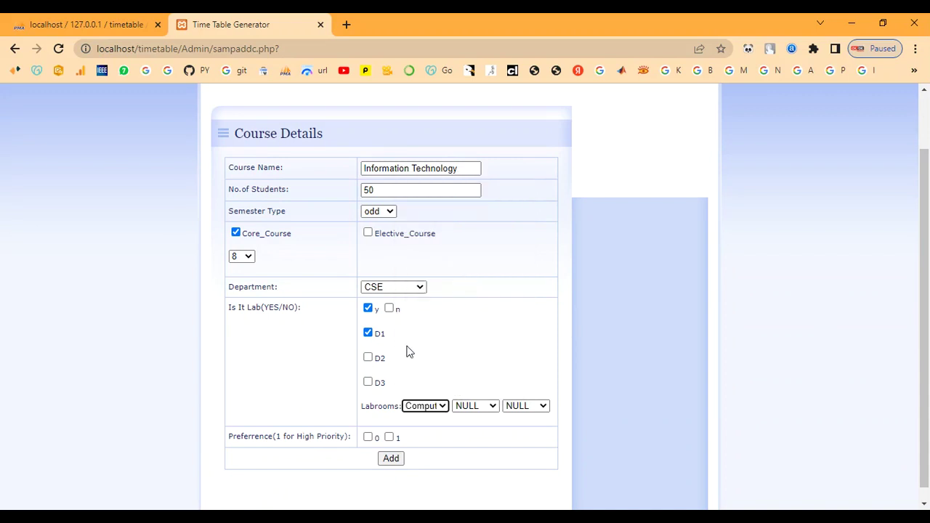
- Choose Computer_LabII as the second lab room and keep only division D1 selected, leaving D2 unticked
click(368, 358)
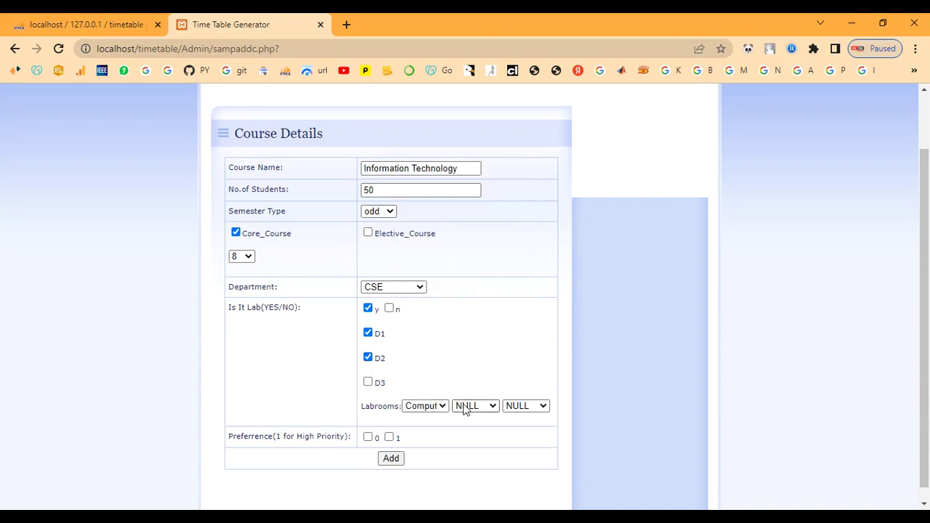
click(466, 408)
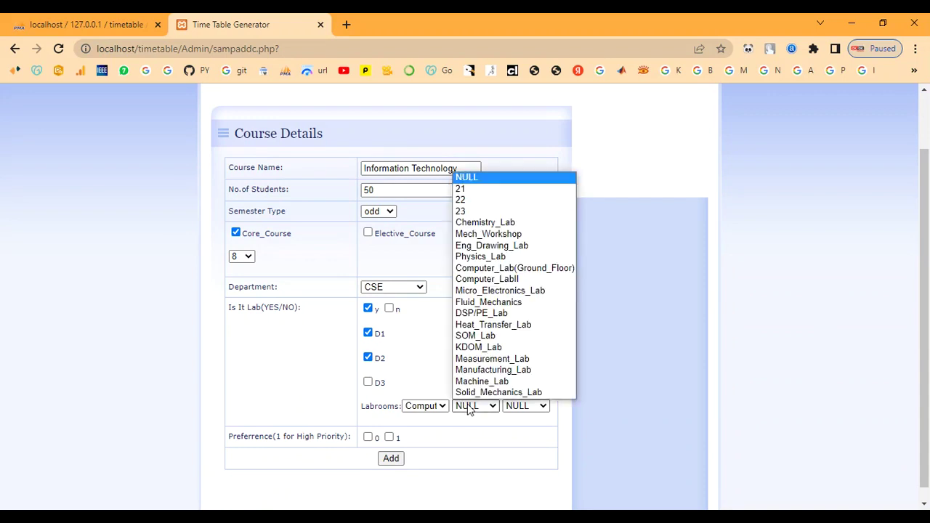
click(497, 279)
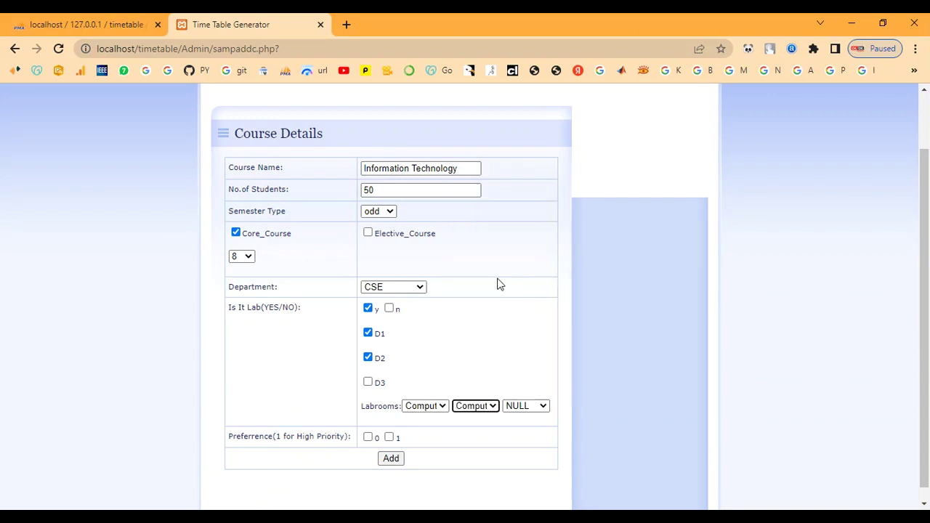
click(368, 359)
scroll(451, 397, down, 1)
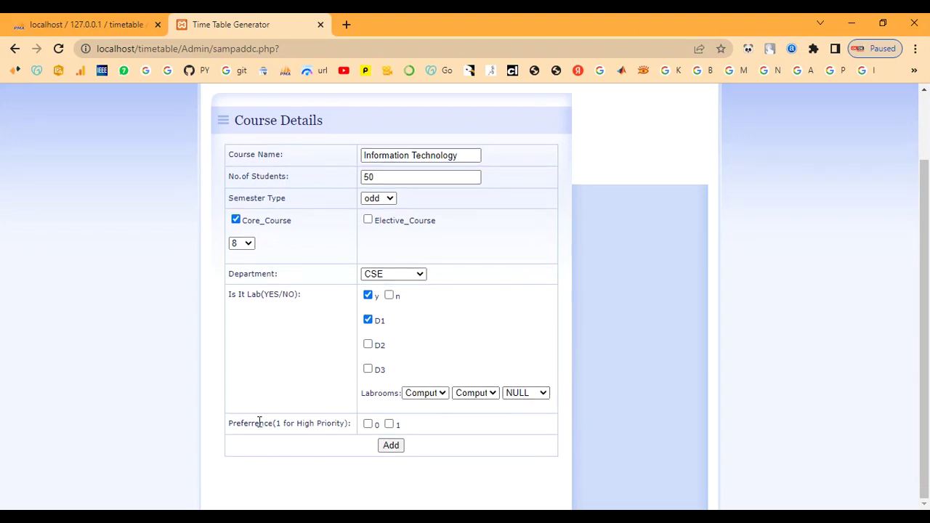
- Set the course's preference to 1 and choose 22 as the preferred room, checking the available slots
drag(247, 423, 344, 428)
click(381, 427)
click(388, 424)
scroll(391, 429, down, 1)
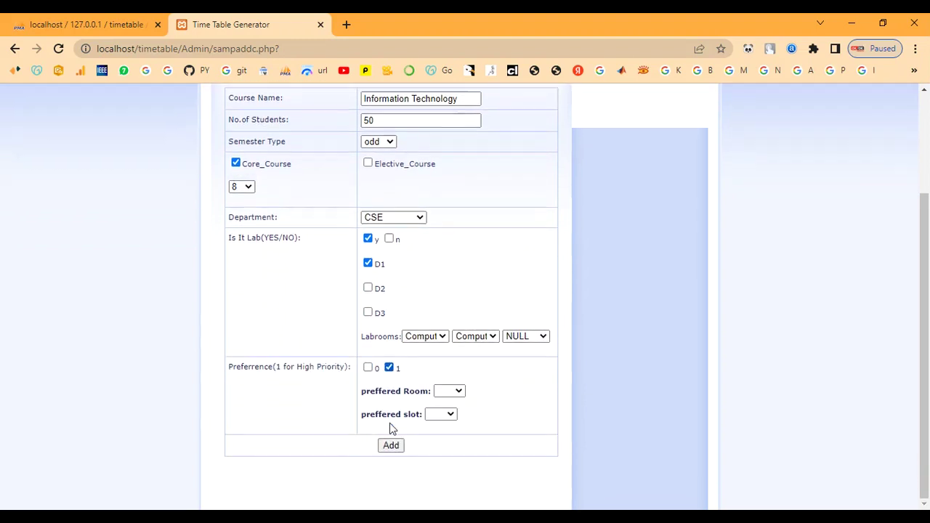
click(449, 392)
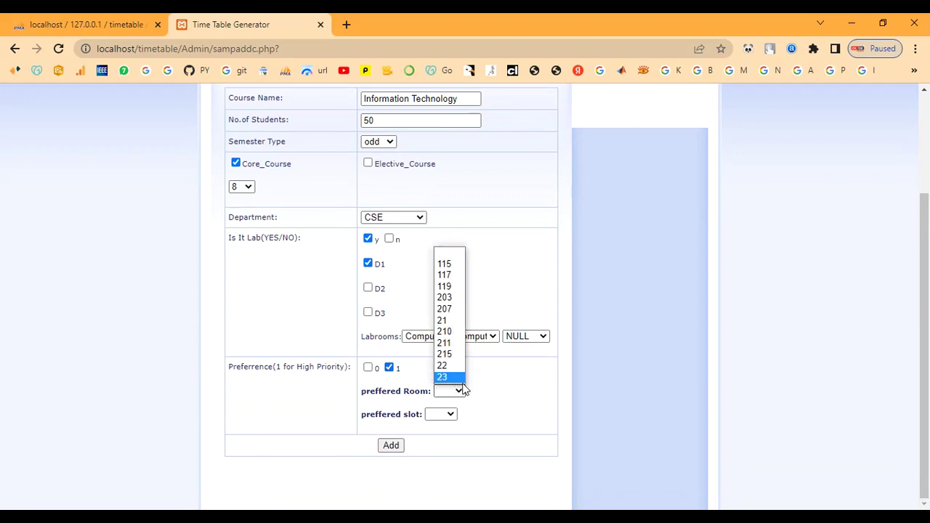
click(447, 414)
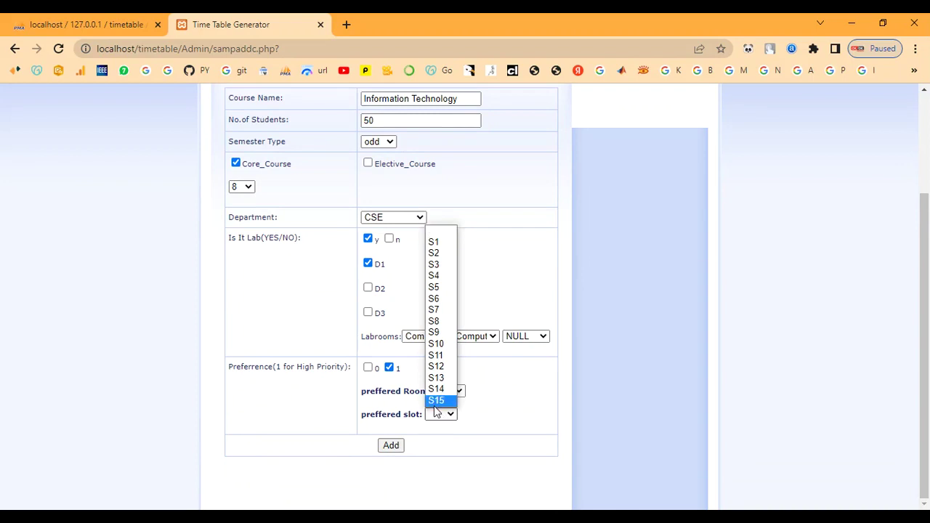
click(490, 423)
click(448, 391)
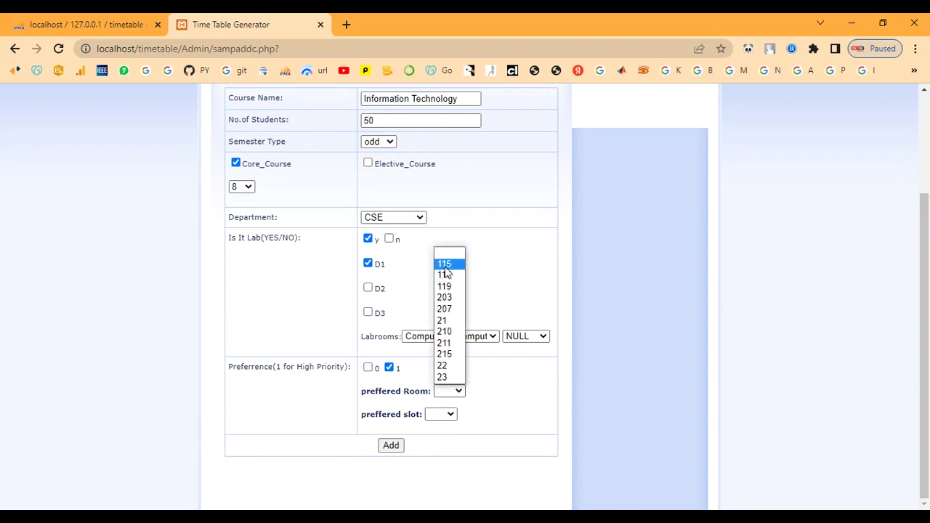
click(452, 370)
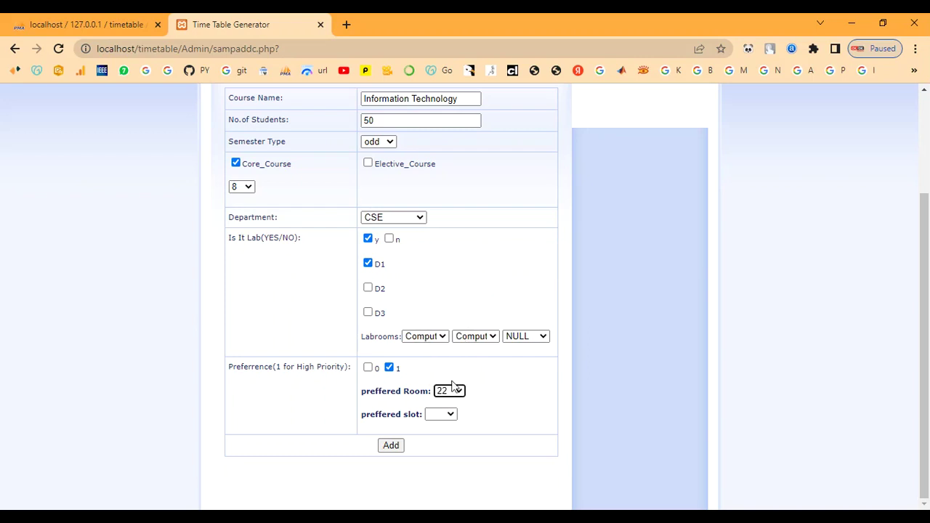
click(445, 414)
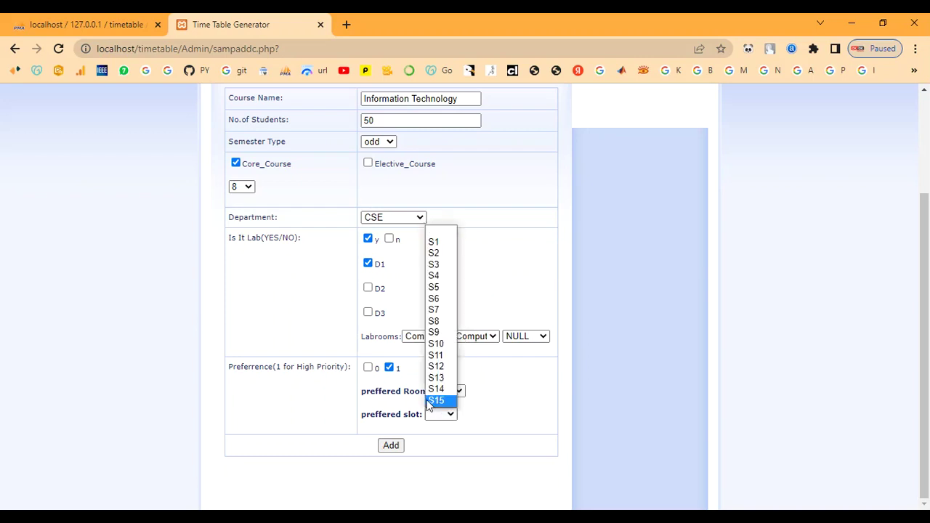
click(506, 404)
click(452, 393)
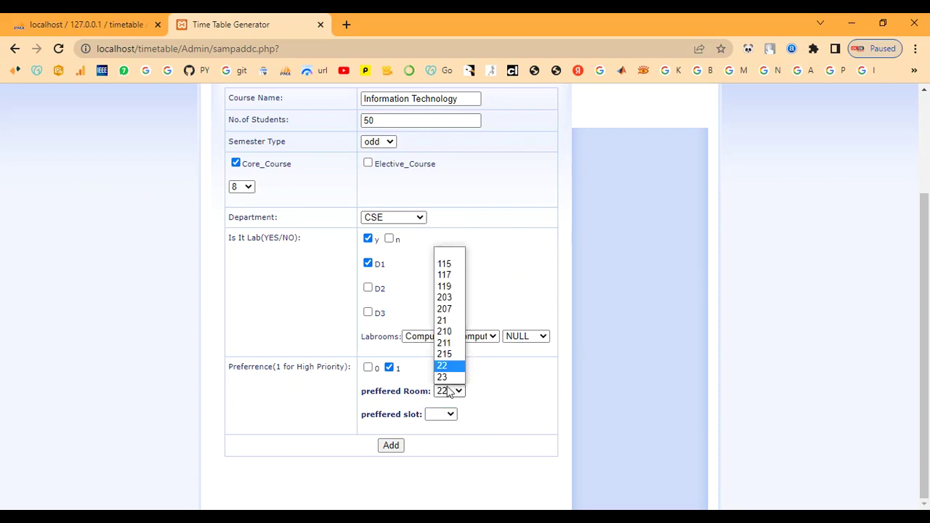
- Change the preference to 0 and add the Information Technology course
click(369, 368)
click(391, 444)
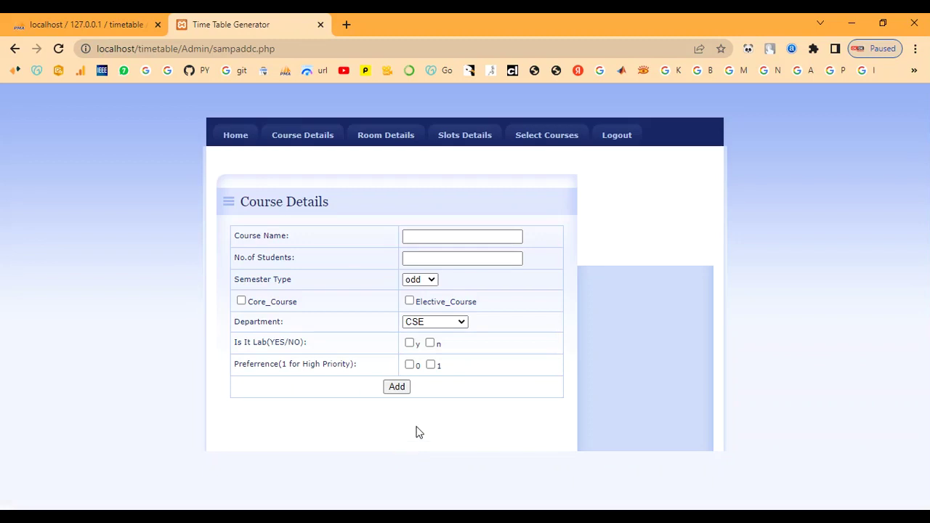
- Examine the list of class rooms and labs with their capacities
click(301, 138)
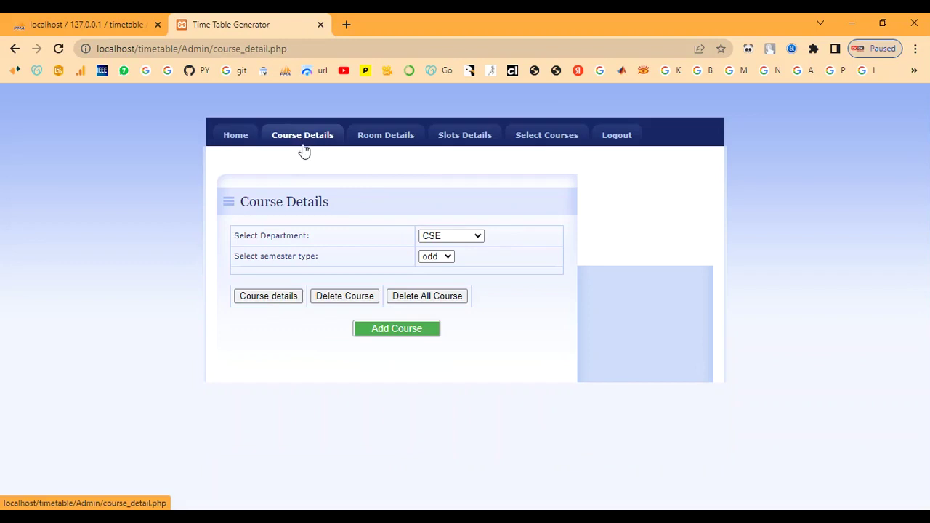
click(380, 144)
scroll(355, 290, down, 4)
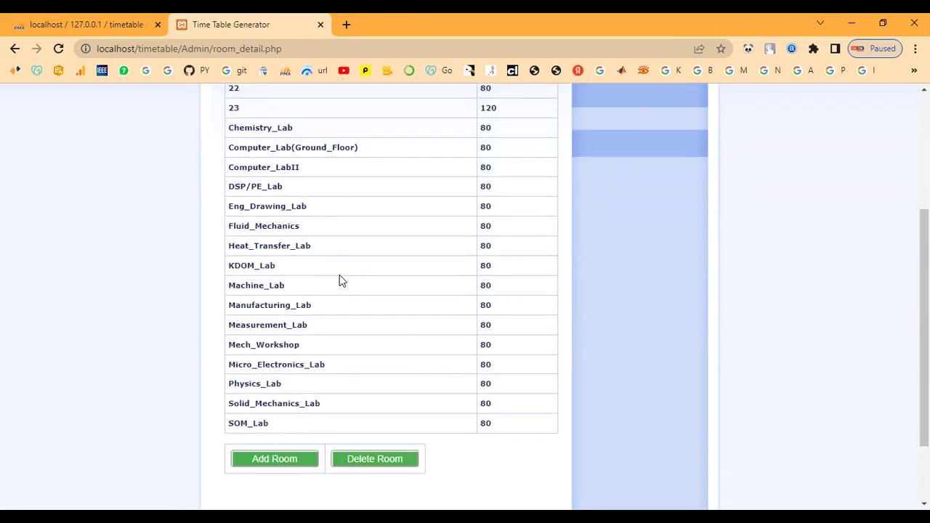
scroll(375, 315, up, 4)
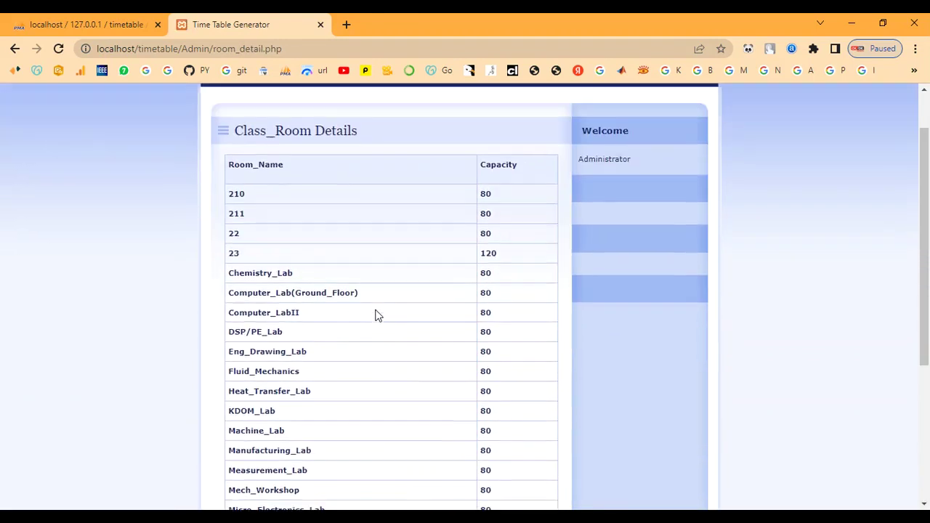
- Show the course list for the CSE department and the odd semester type
click(301, 137)
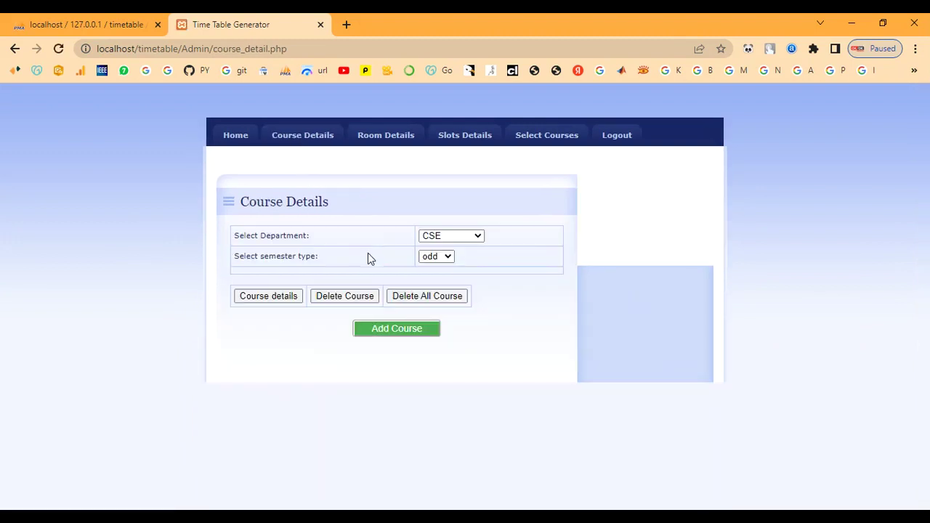
click(450, 237)
click(445, 248)
click(445, 256)
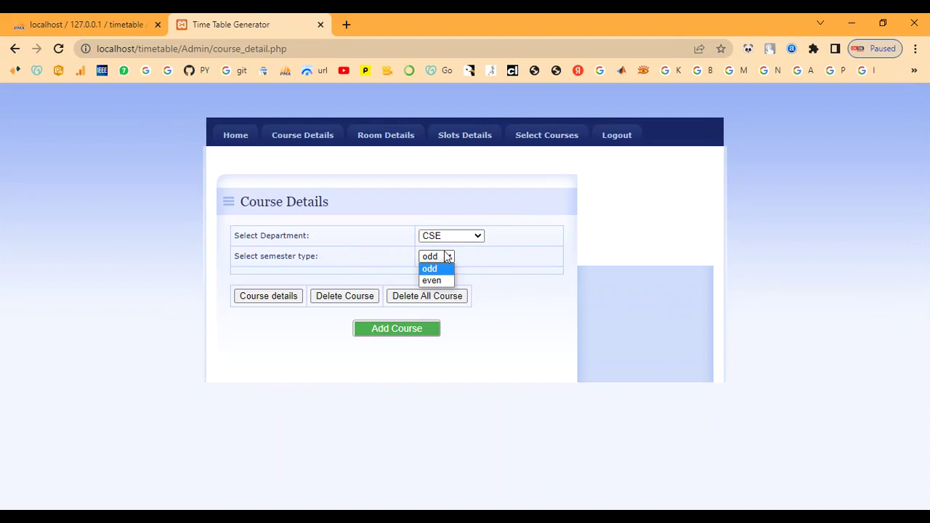
click(280, 299)
scroll(321, 282, down, 2)
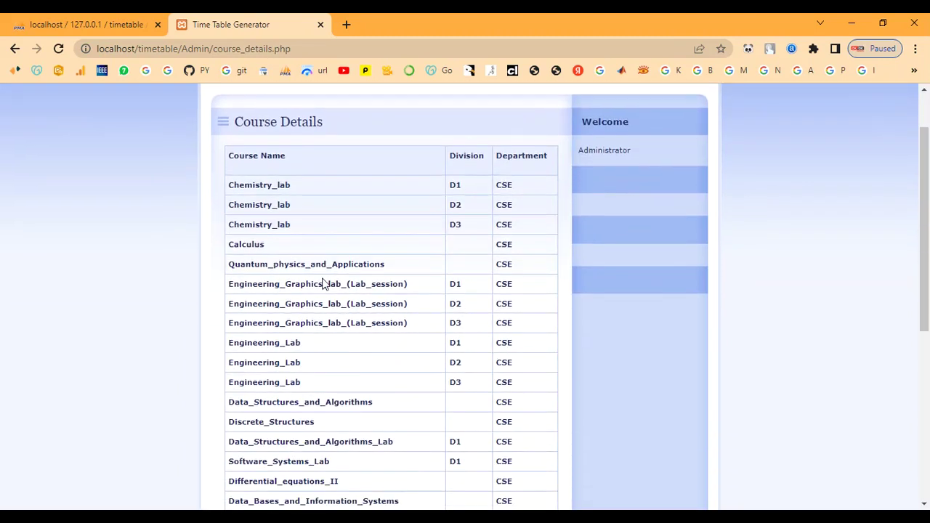
- Review the CSE course list down to the Information Technology entries, then return to the department and semester selection
scroll(322, 280, up, 2)
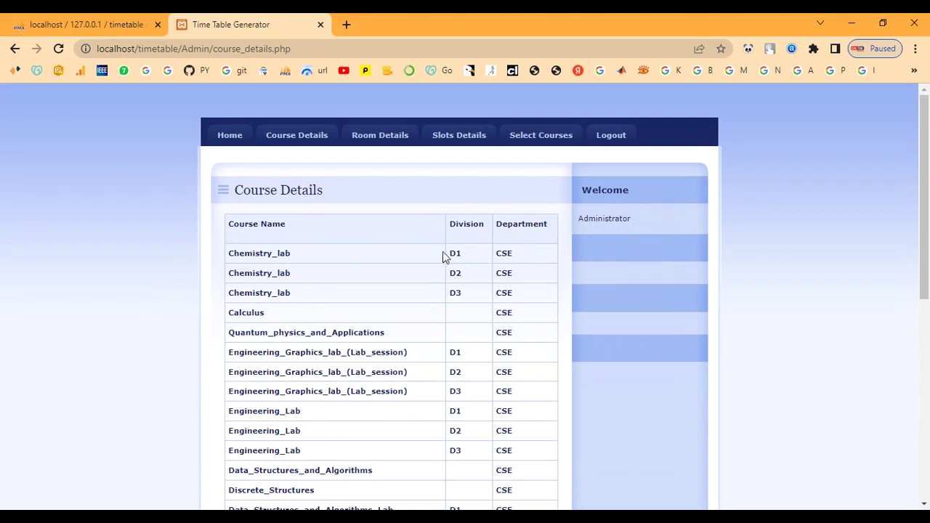
scroll(469, 280, down, 1)
scroll(468, 283, down, 5)
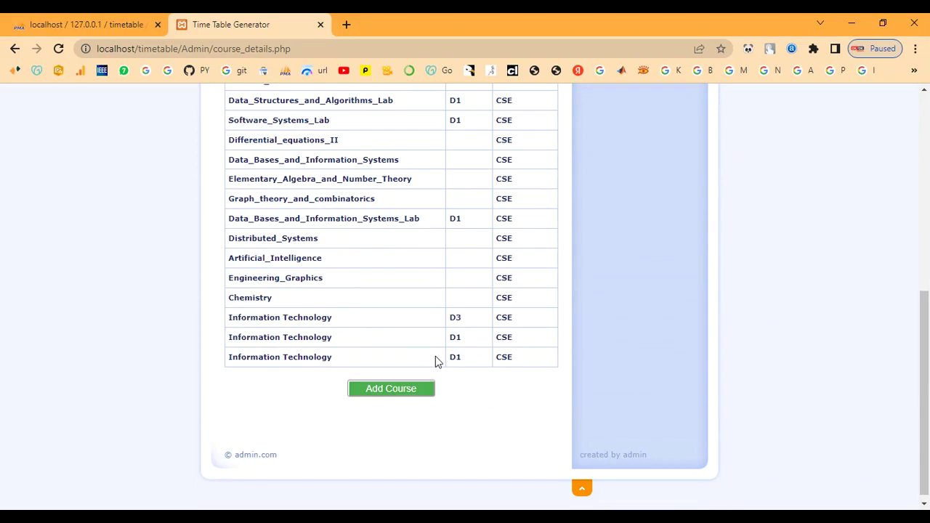
scroll(436, 366, up, 6)
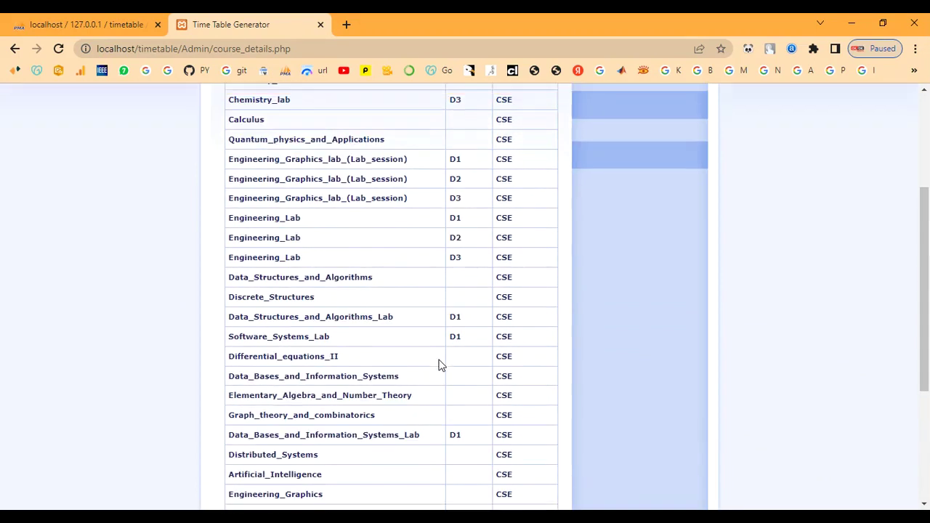
click(298, 139)
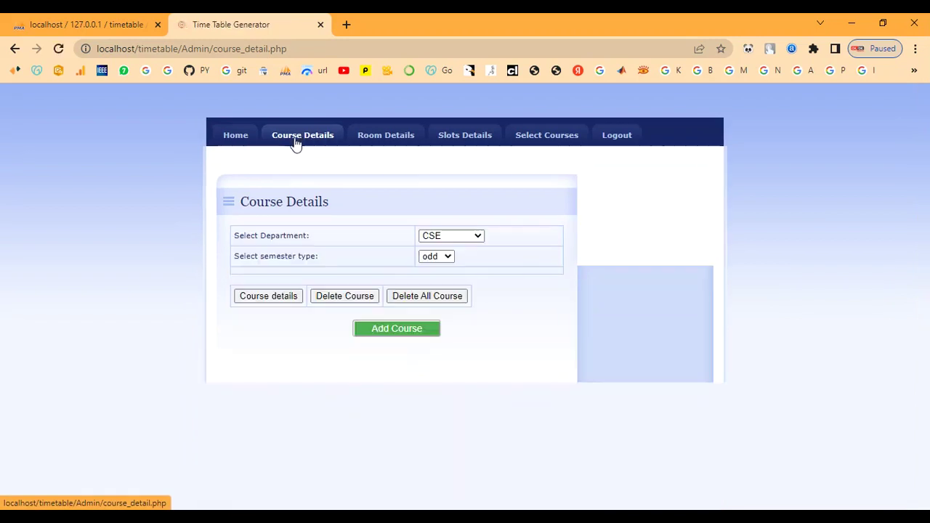
- Open the class room list and look through the rooms and labs with their capacities
click(379, 140)
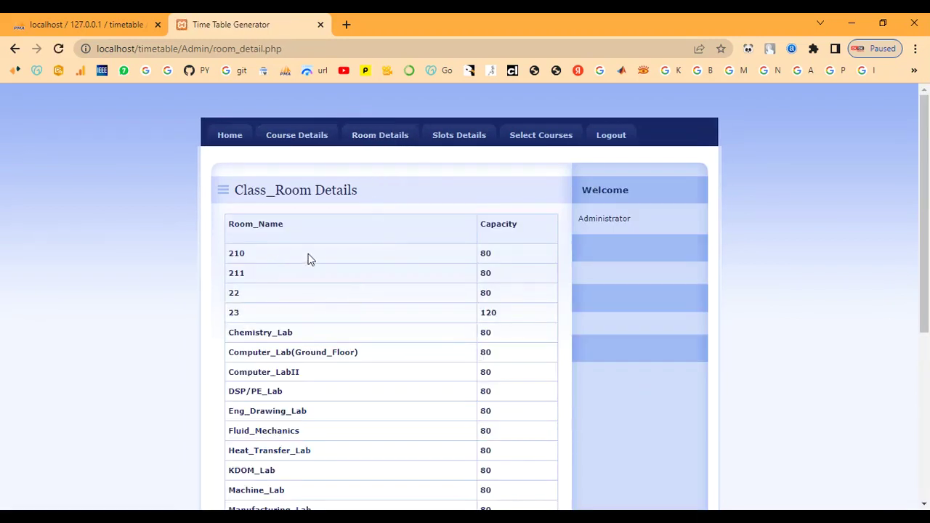
scroll(366, 305, down, 1)
scroll(365, 305, down, 3)
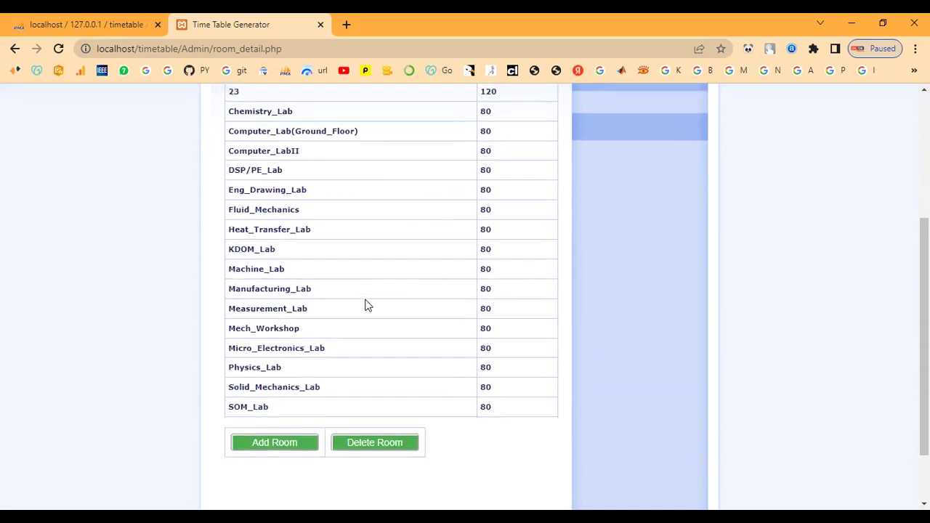
scroll(365, 303, up, 1)
scroll(365, 303, up, 2)
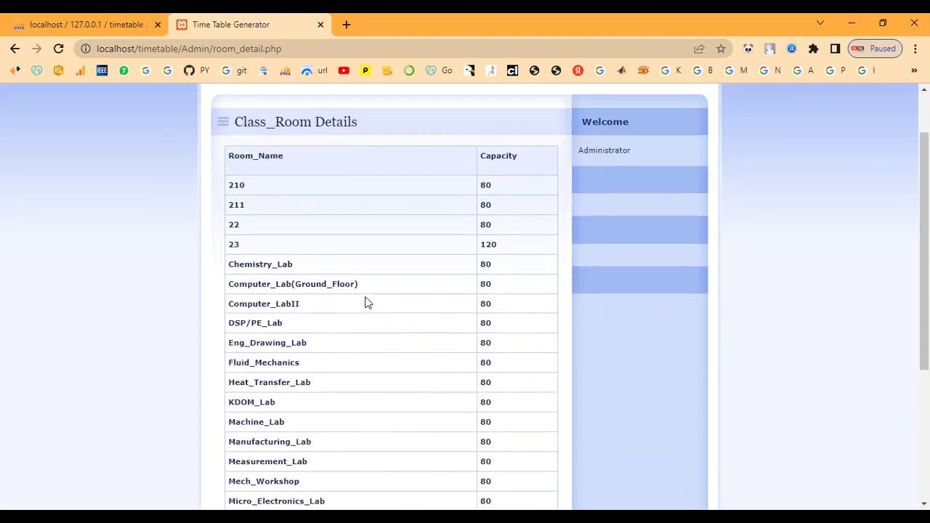
- Try to add a room named IT LAB with a capacity of 60, and check the room list
scroll(366, 303, down, 3)
click(283, 397)
click(340, 237)
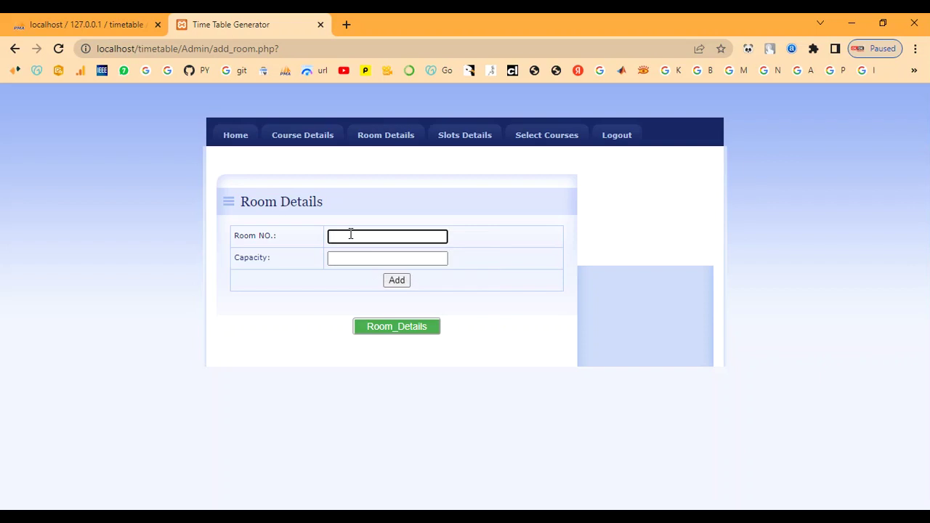
text(IT LAB)
click(336, 253)
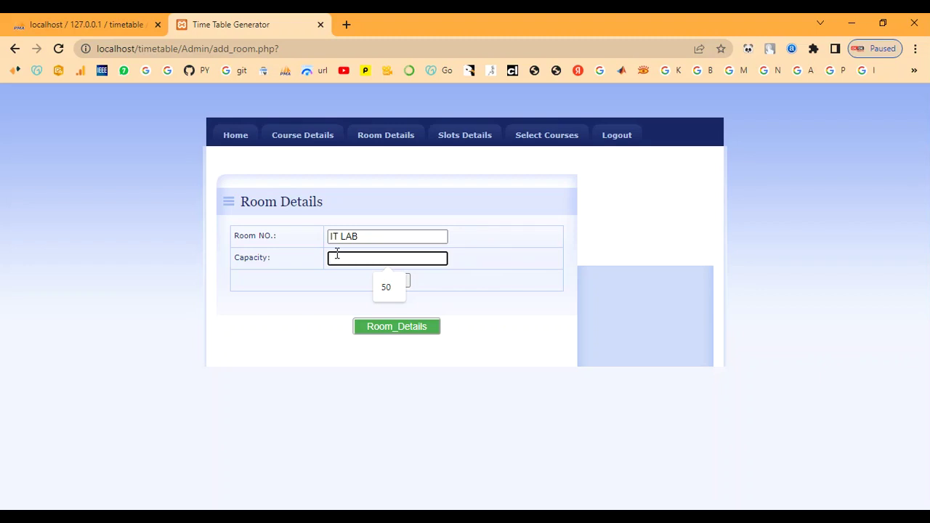
text(60)
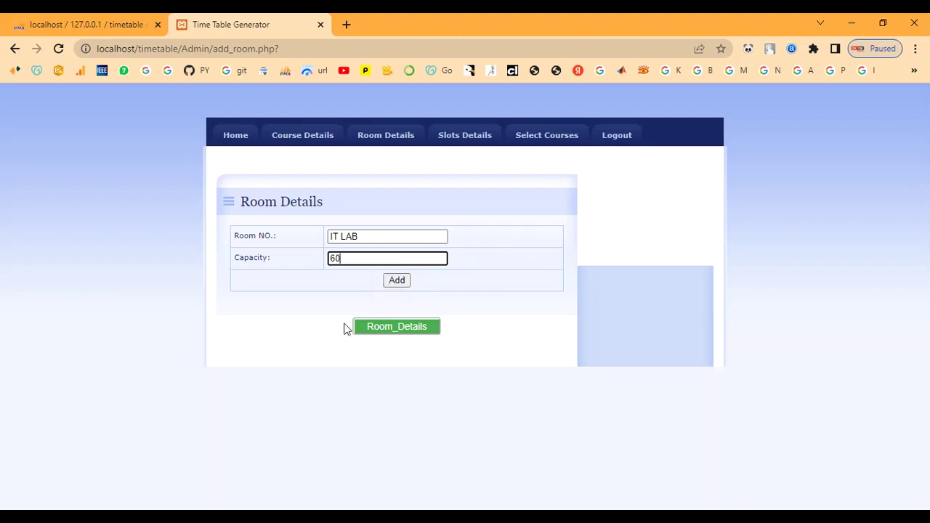
click(393, 330)
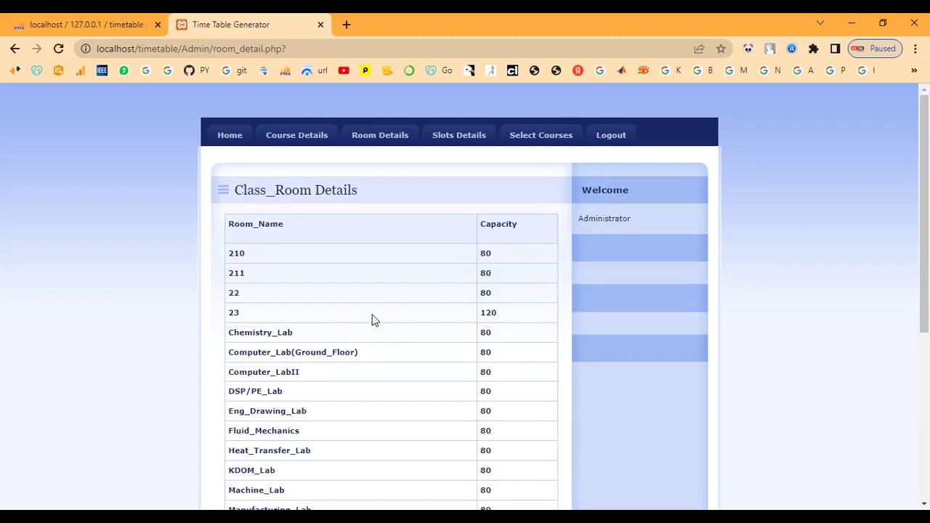
scroll(311, 261, down, 4)
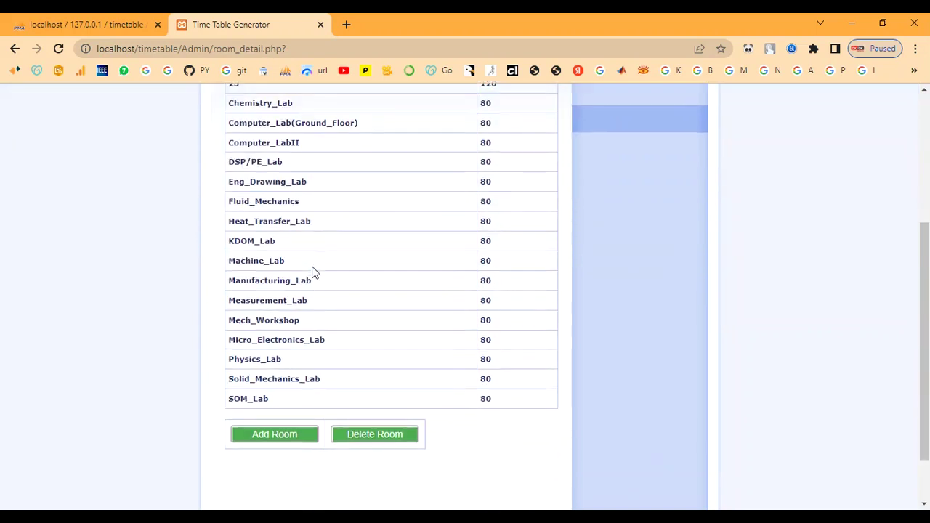
- Add a new room named IT LABS with a capacity of 60
click(277, 364)
click(344, 239)
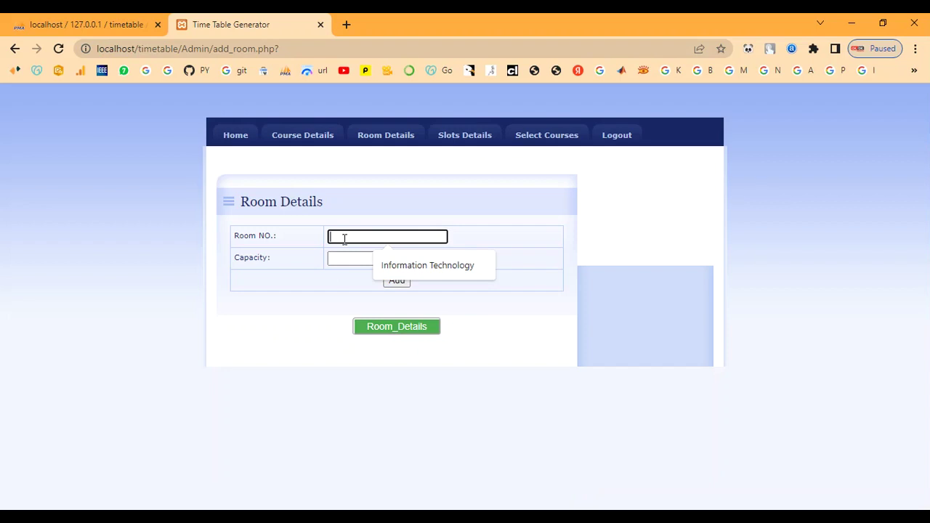
text(IT)
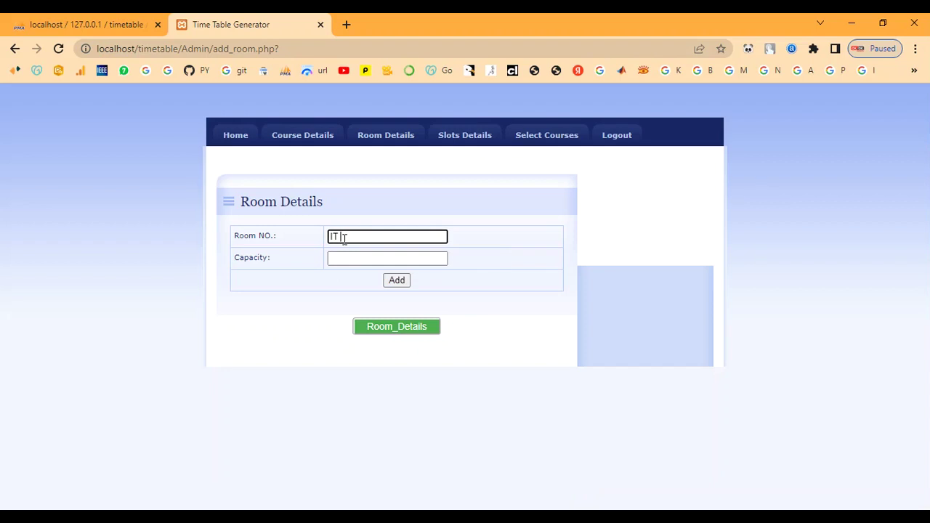
text( LABS)
key(Tab)
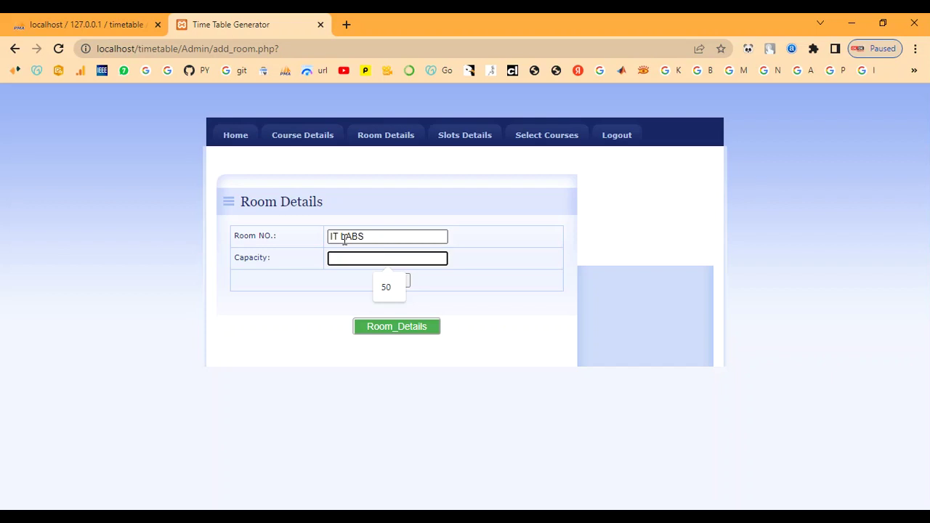
text(60)
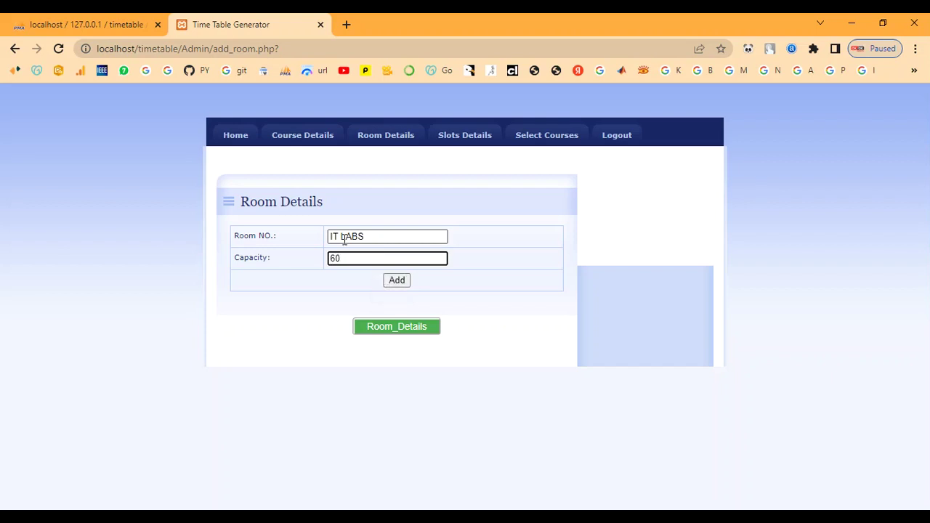
click(391, 283)
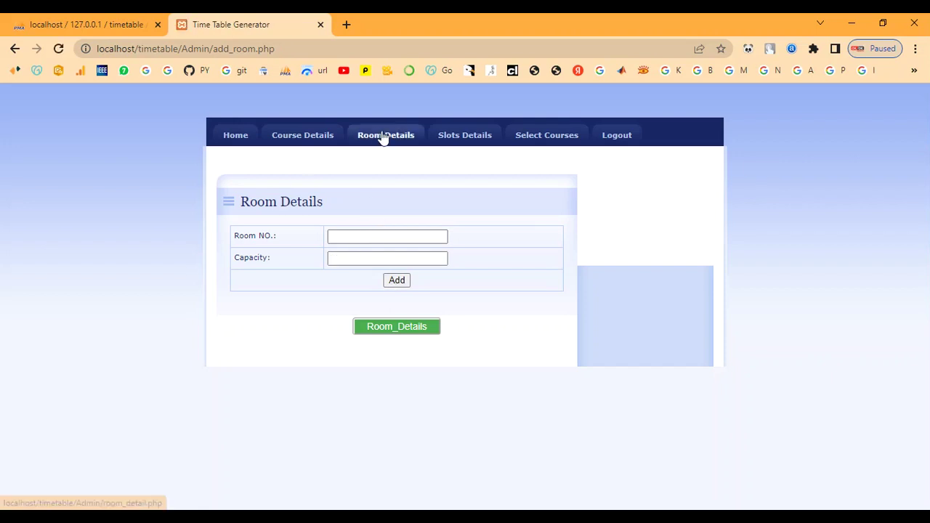
- Check the IT LABS entry and its capacity in the class room list
click(404, 328)
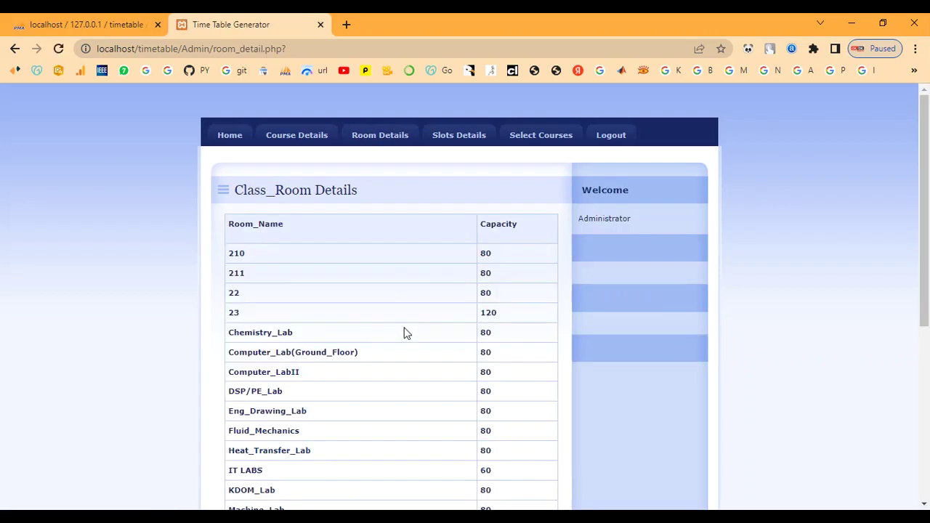
scroll(300, 323, down, 2)
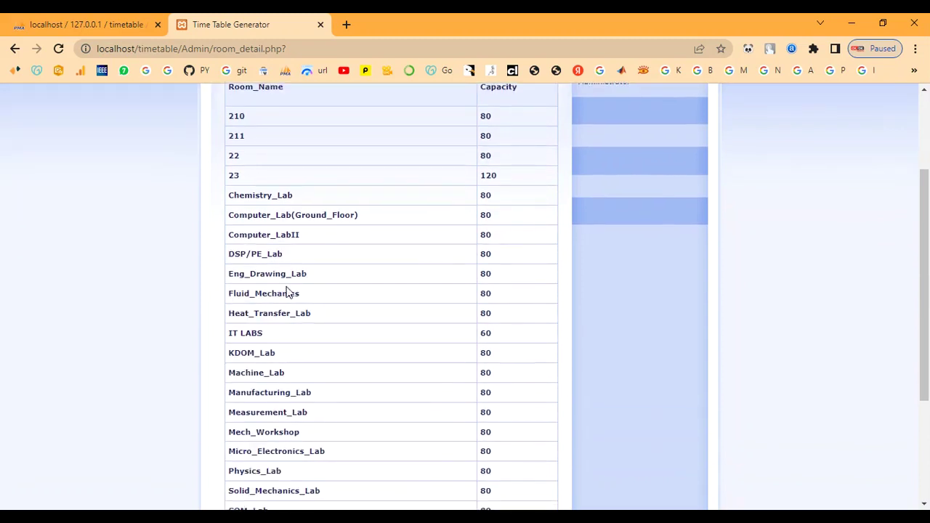
scroll(287, 291, down, 1)
drag(229, 266, 264, 266)
click(483, 265)
double_click(482, 265)
scroll(473, 281, down, 1)
scroll(473, 276, up, 4)
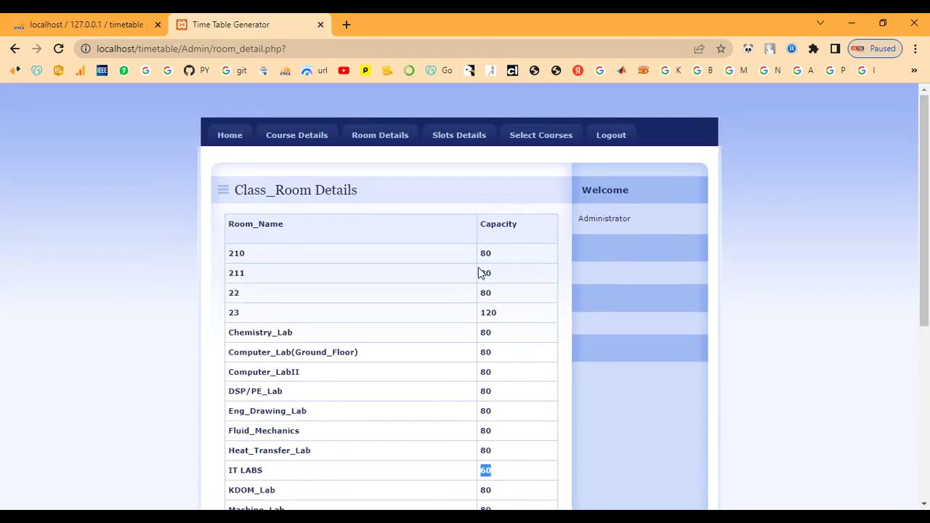
- Open the slot list and examine the days and times of the existing slots
click(452, 137)
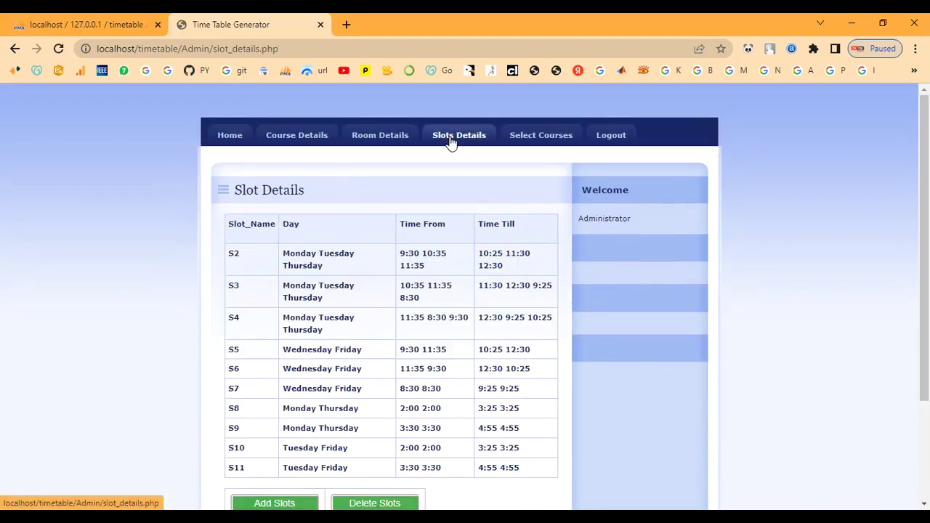
scroll(436, 204, down, 1)
scroll(427, 213, down, 2)
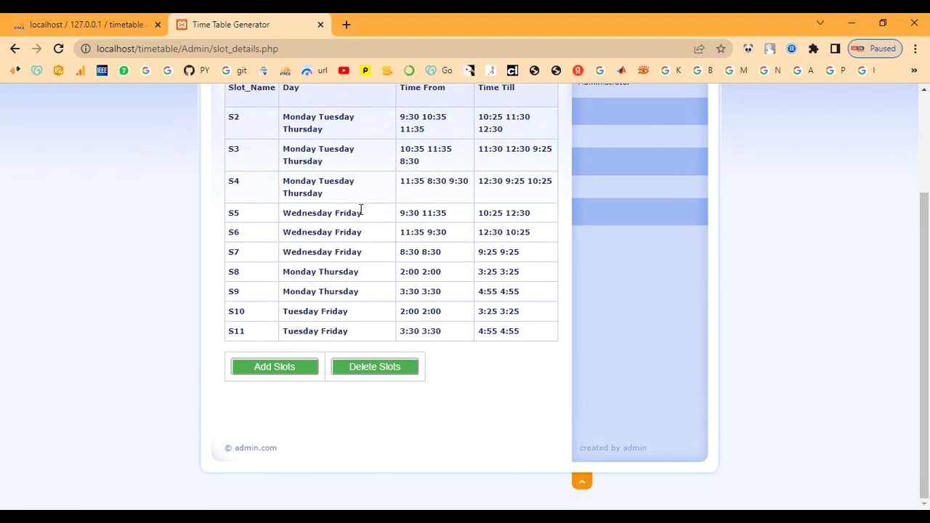
scroll(501, 209, up, 1)
scroll(499, 209, up, 1)
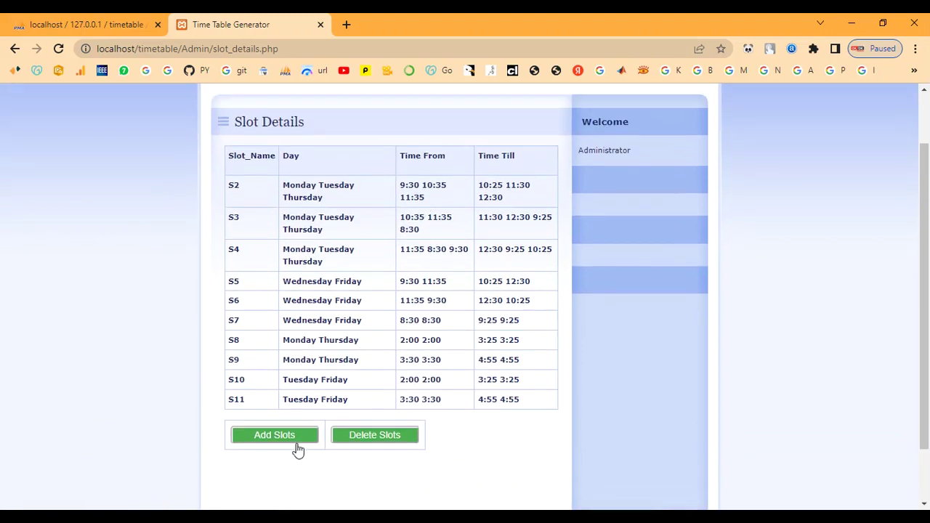
- Start a new slot entry for S13 and assign it to Monday, Wednesday and Friday
click(289, 443)
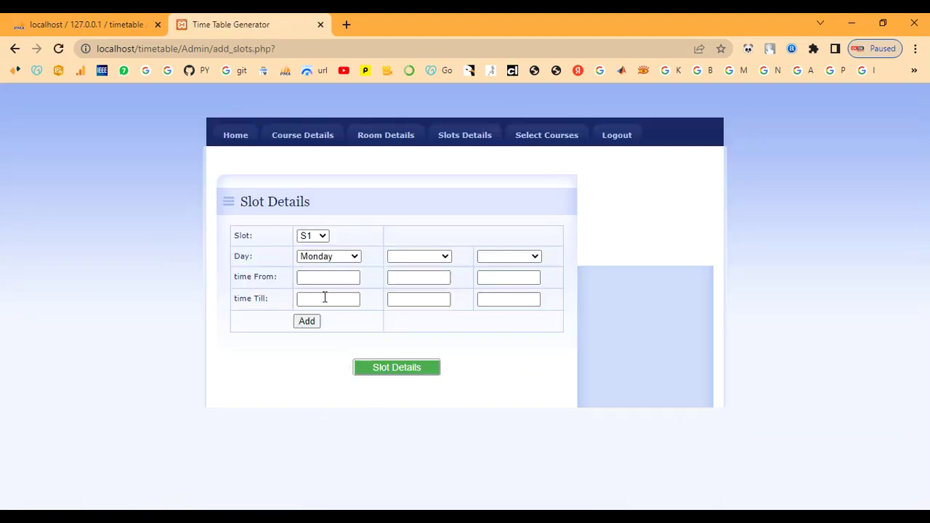
click(313, 237)
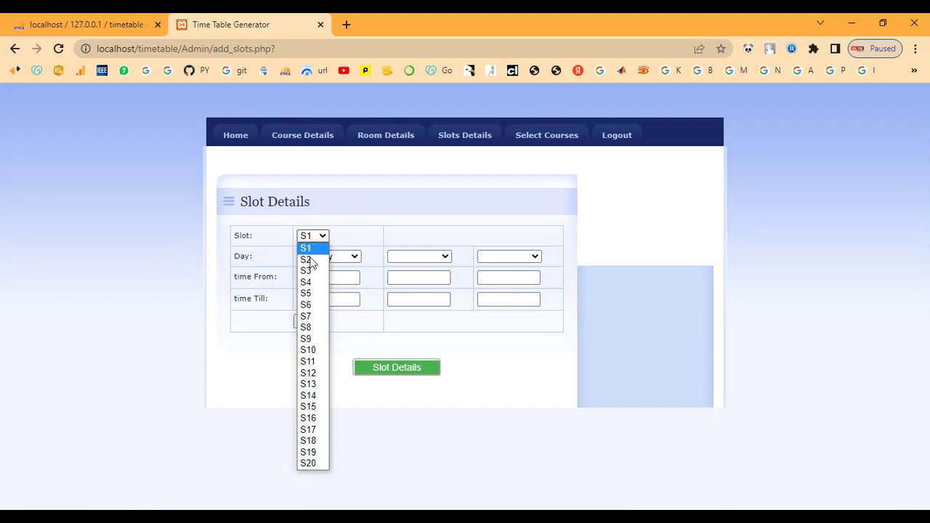
click(313, 385)
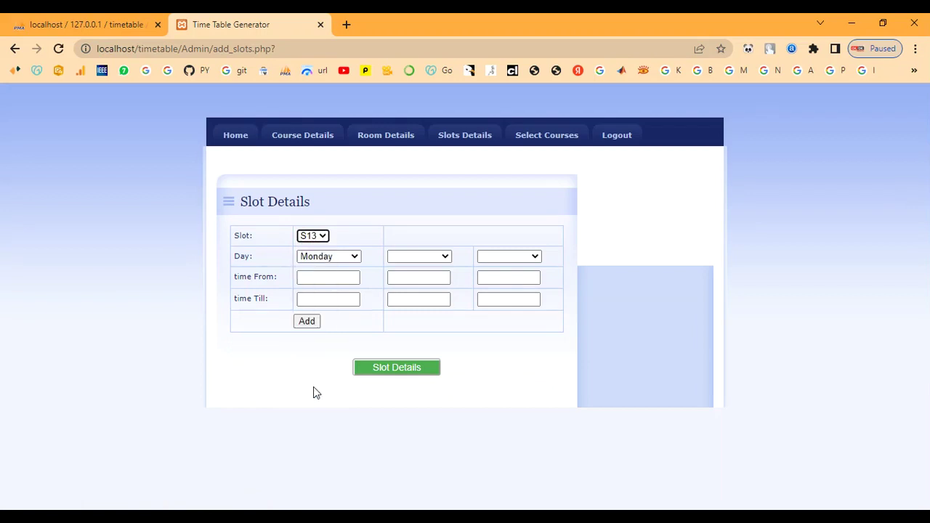
click(330, 259)
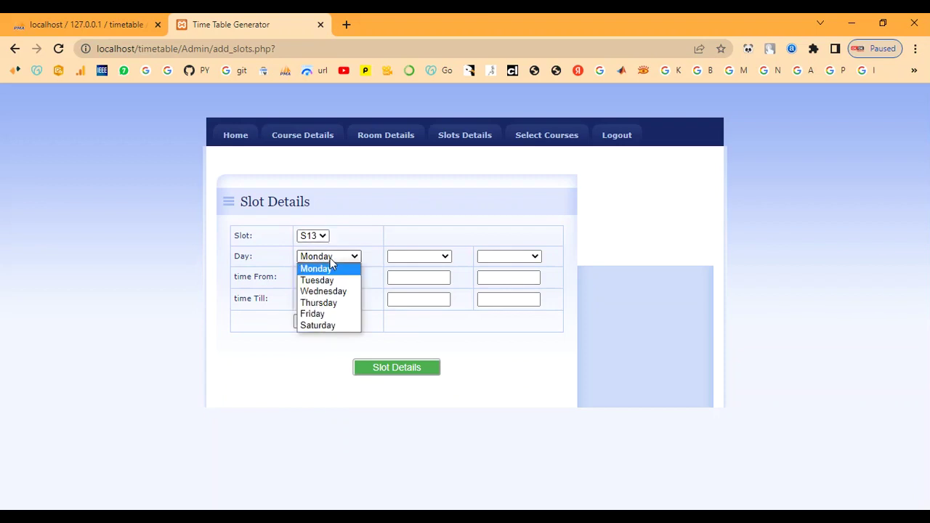
click(329, 267)
click(411, 258)
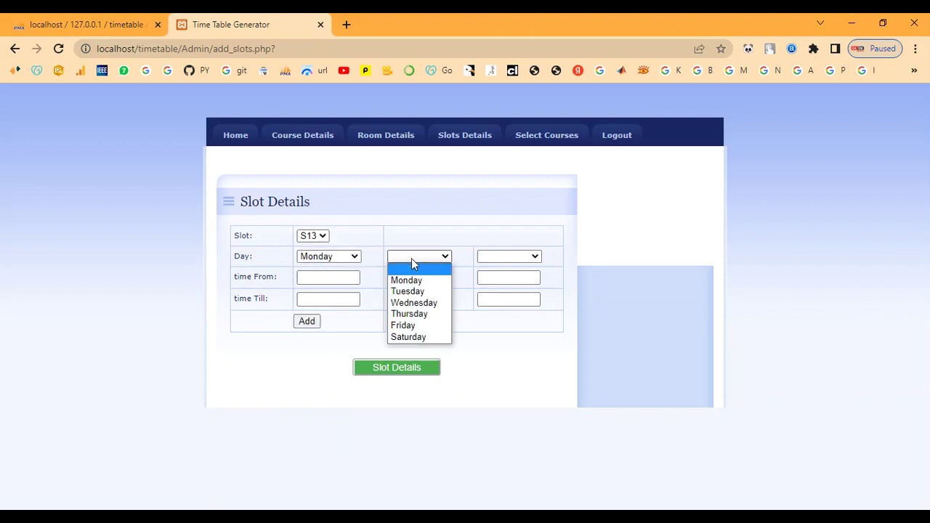
click(420, 302)
click(482, 256)
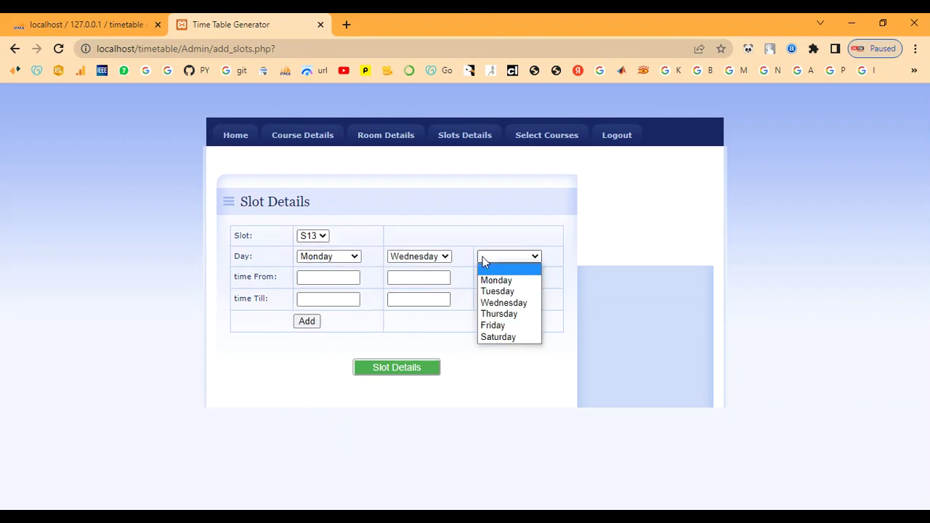
click(495, 326)
- Set the S13 times from 10.00 till 2.00 for Monday, Wednesday and Friday, and add the slot
click(334, 280)
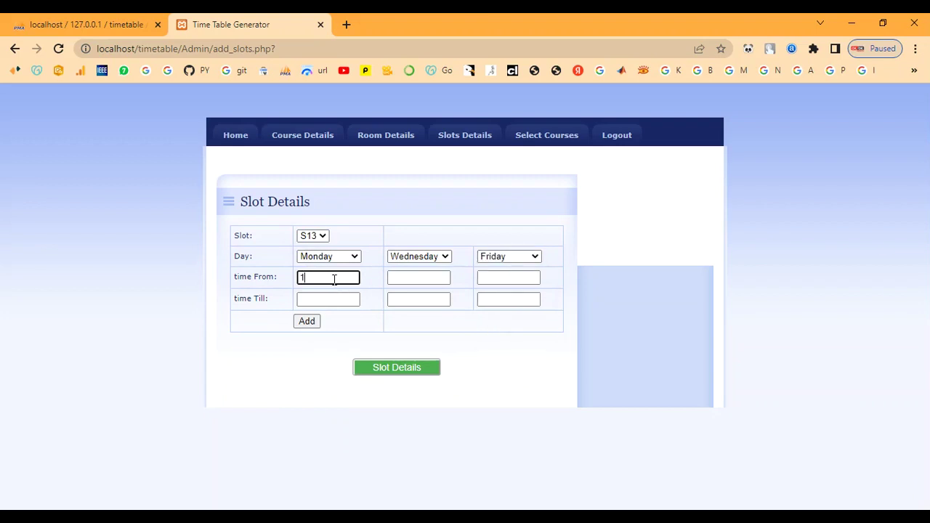
text(10.00)
click(315, 299)
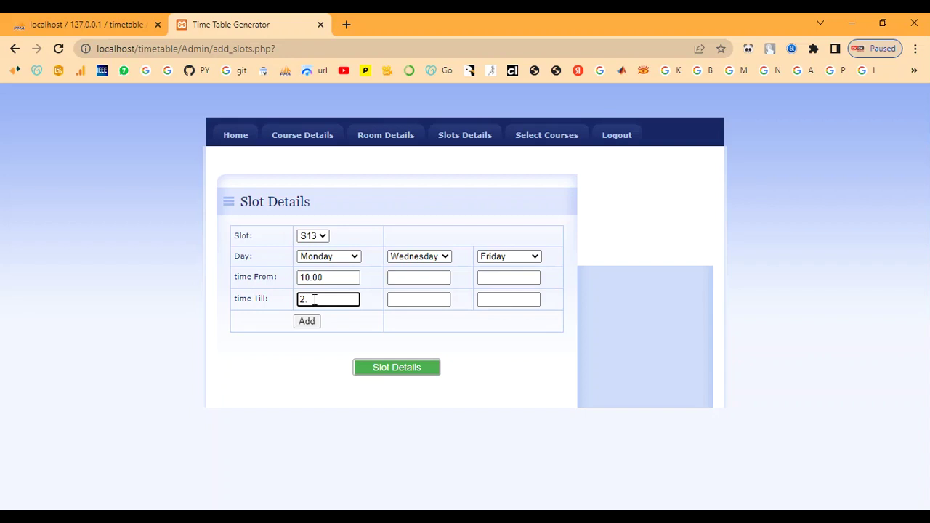
text(.00)
key(Tab)
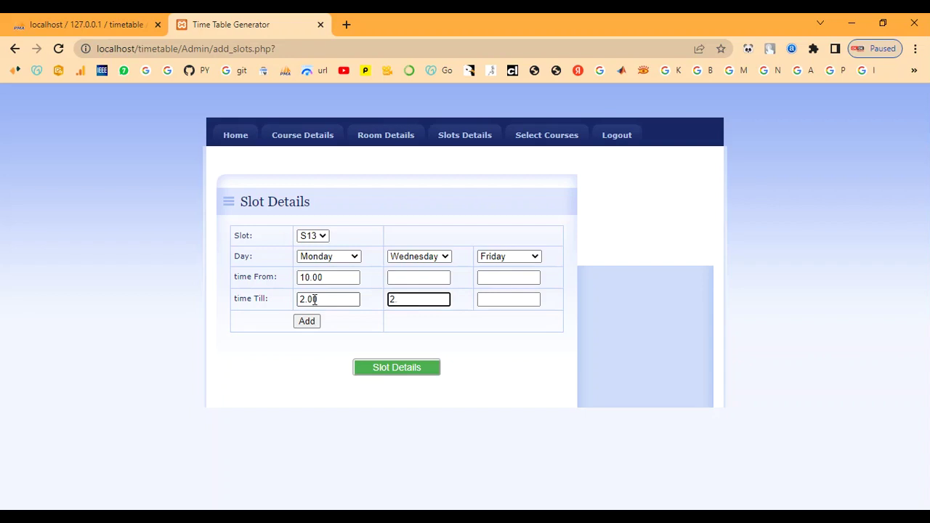
key(Tab)
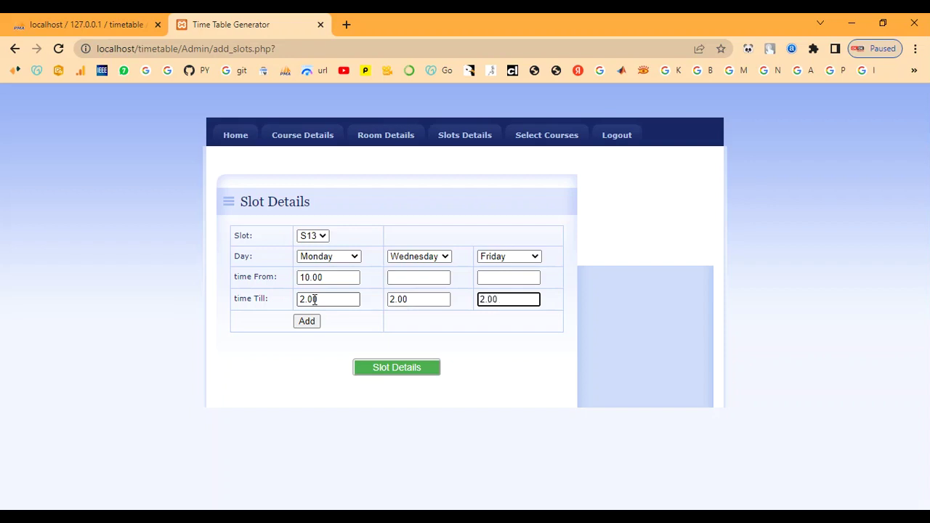
click(393, 277)
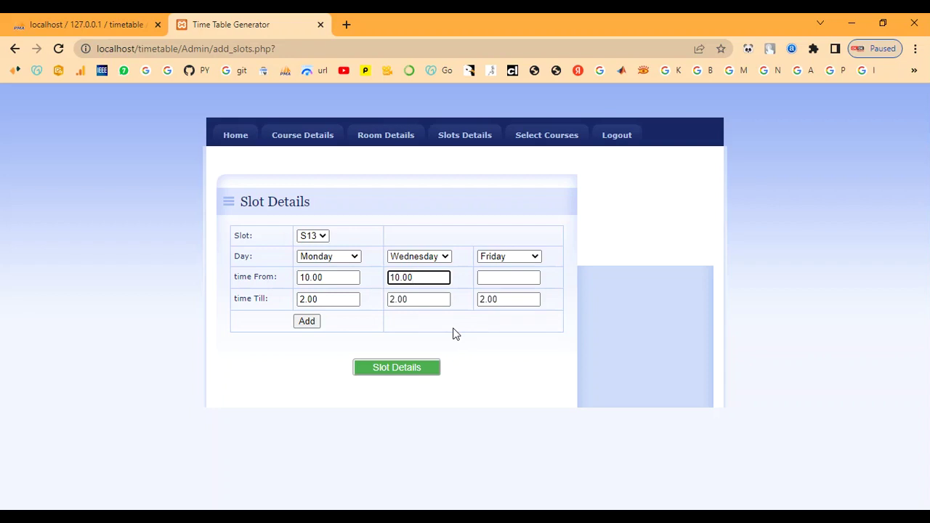
key(Tab)
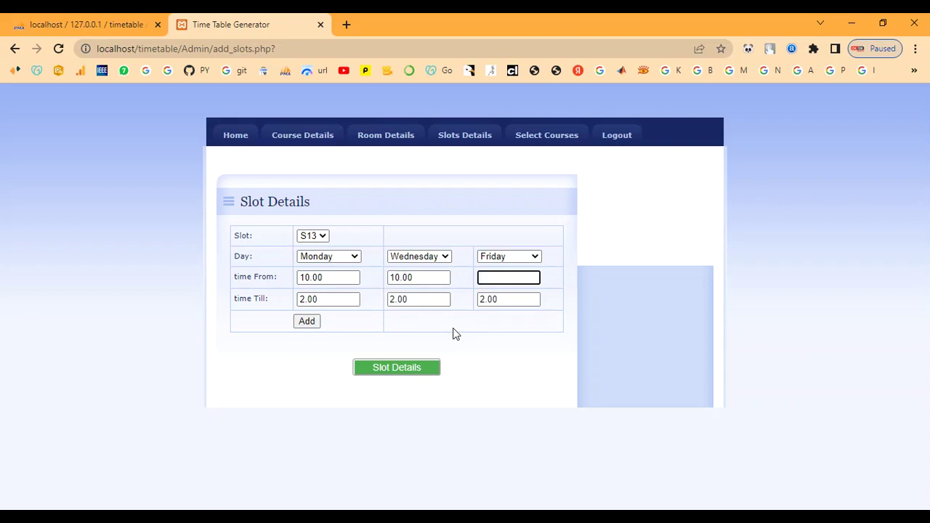
text(10.00)
click(309, 323)
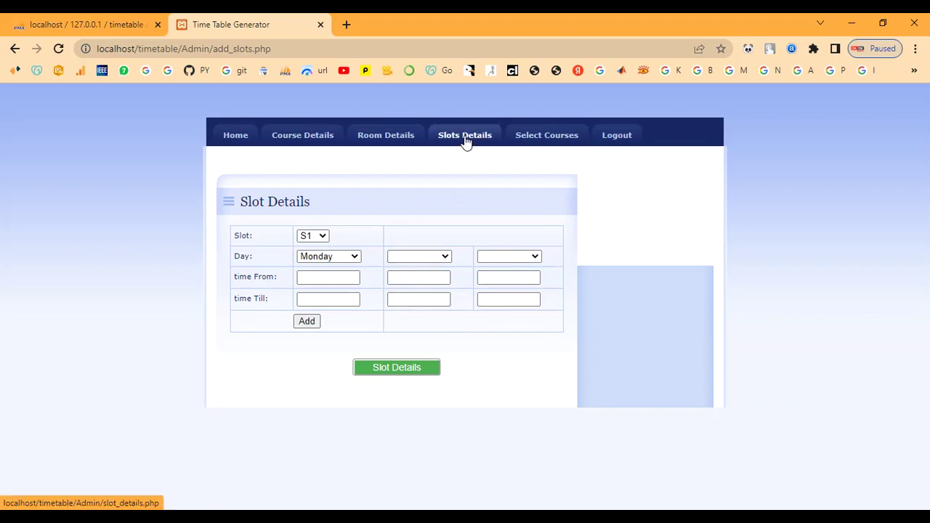
- Check the days and times of the S13 entry in the slot list
click(412, 368)
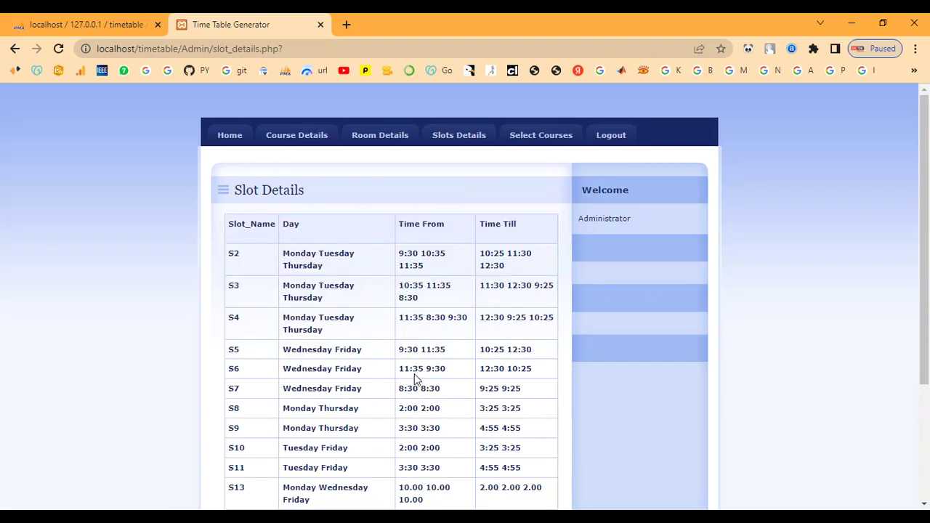
scroll(365, 305, down, 1)
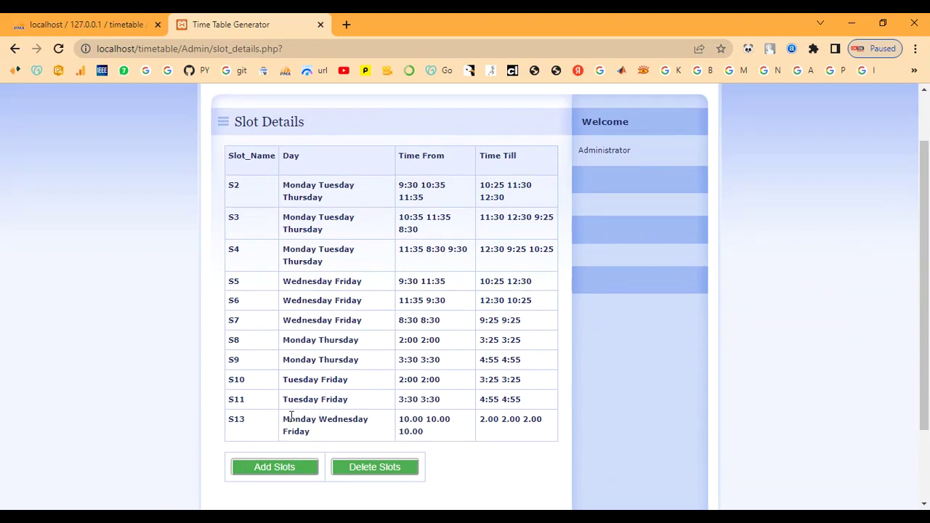
drag(284, 416, 311, 432)
drag(400, 419, 563, 427)
scroll(388, 388, up, 1)
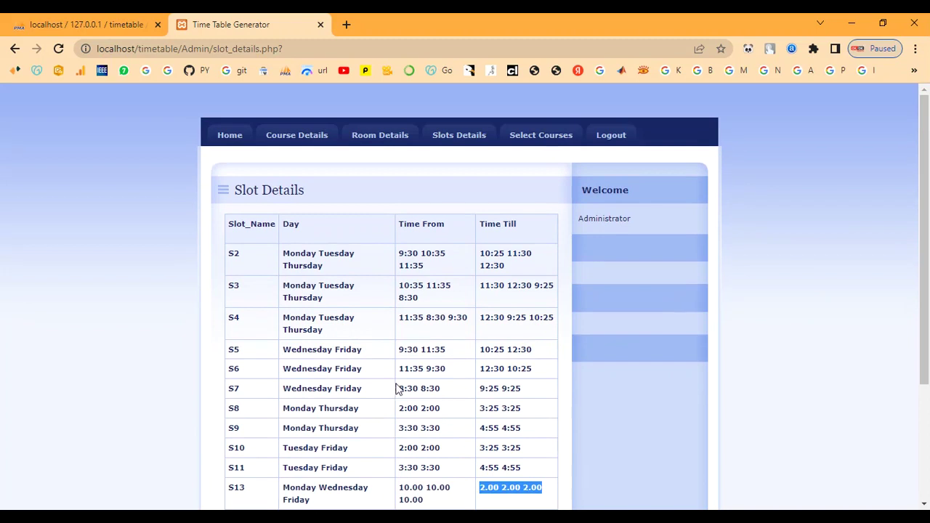
- Select all odd semester courses, generate the timetable and open its printable class timetables
click(539, 137)
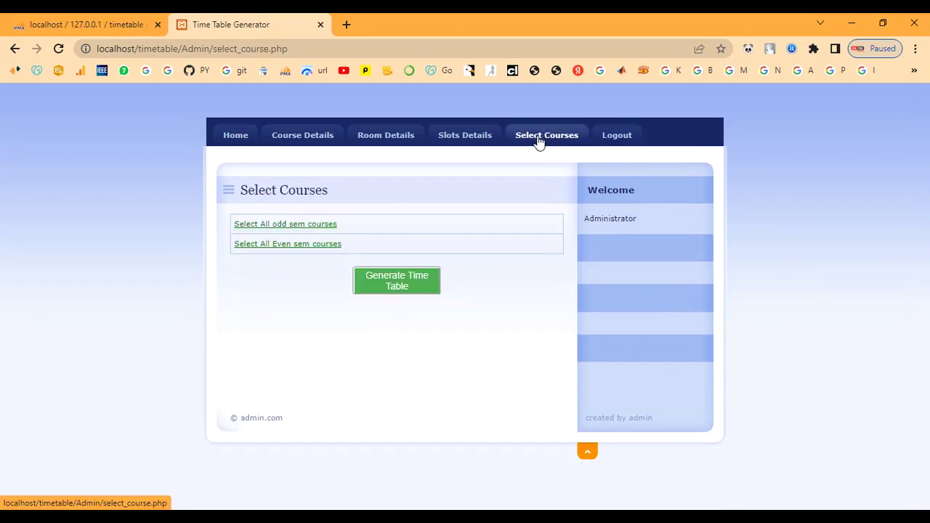
click(281, 225)
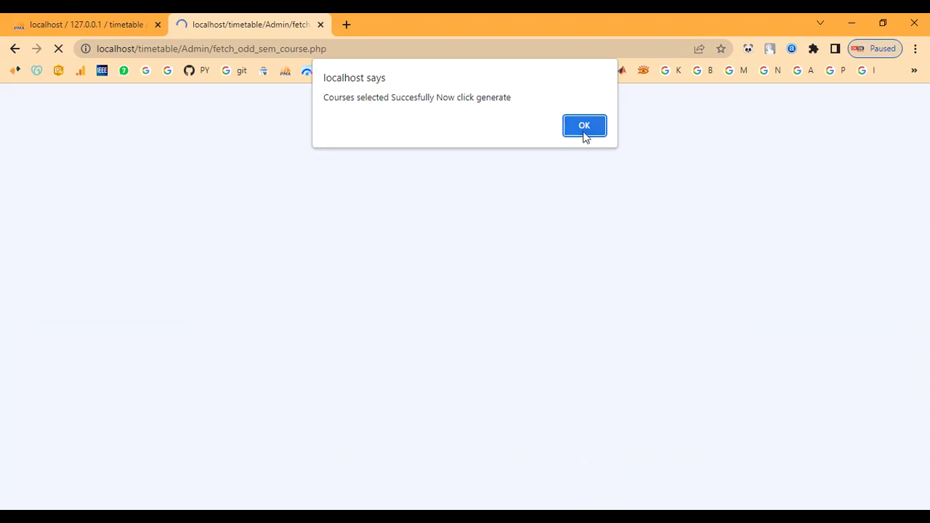
click(584, 131)
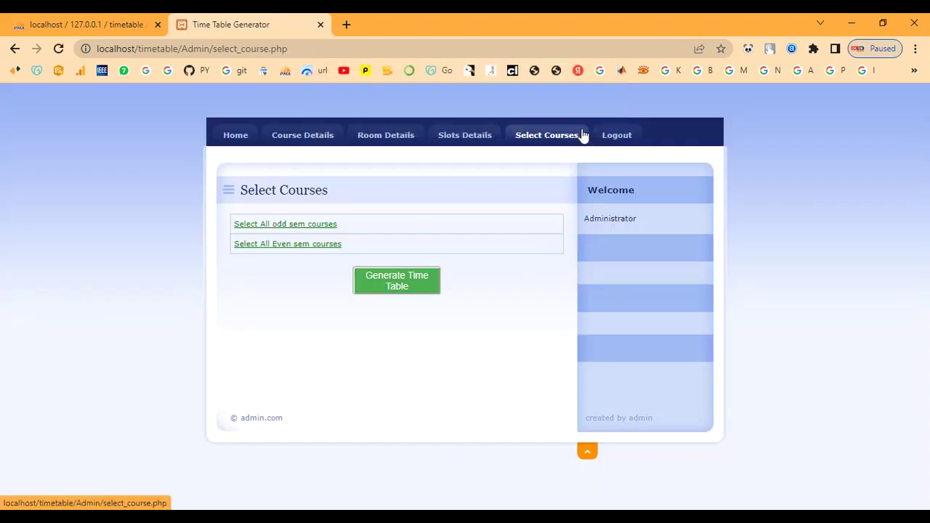
click(406, 294)
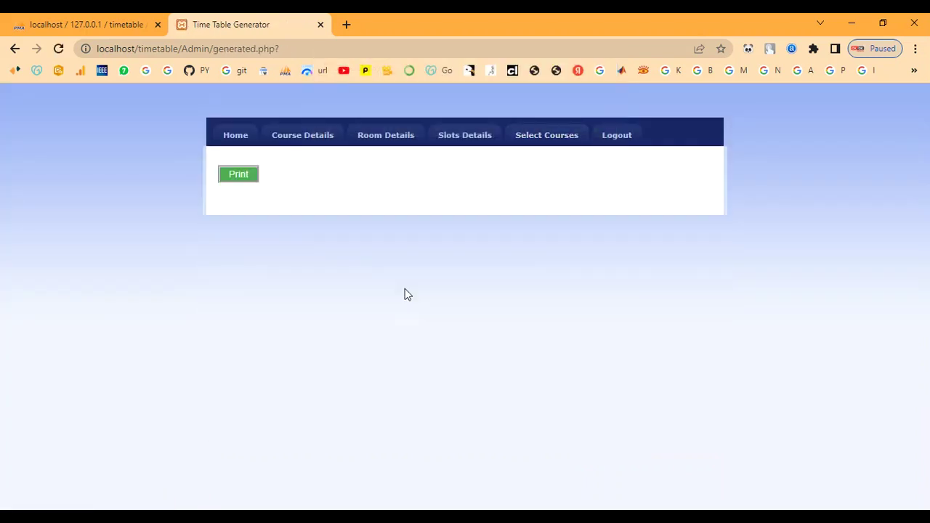
click(240, 175)
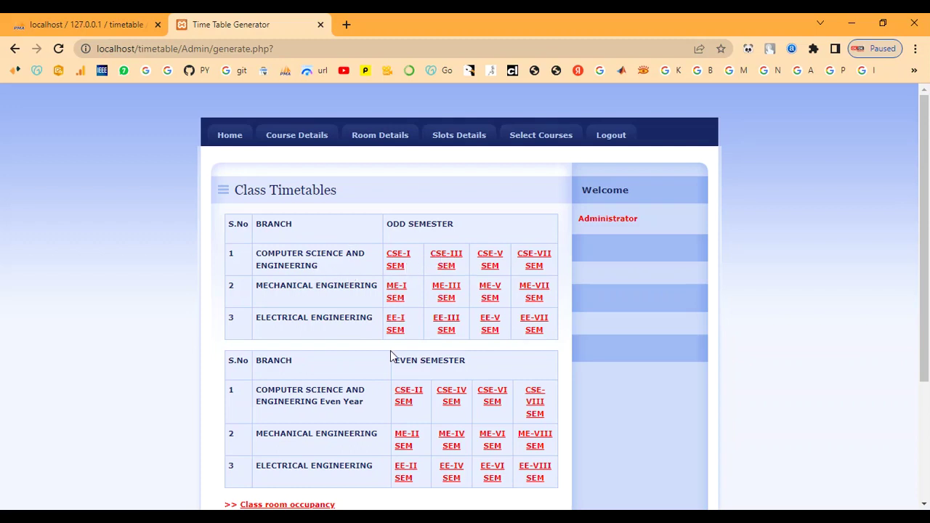
- View the CSE-I semester class timetable and return to the class timetables overview
scroll(429, 263, down, 1)
click(397, 206)
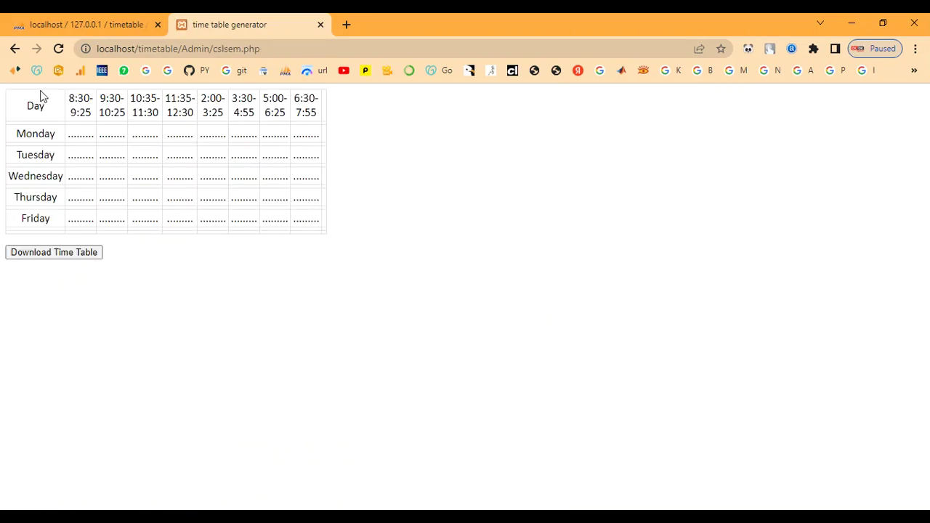
click(14, 50)
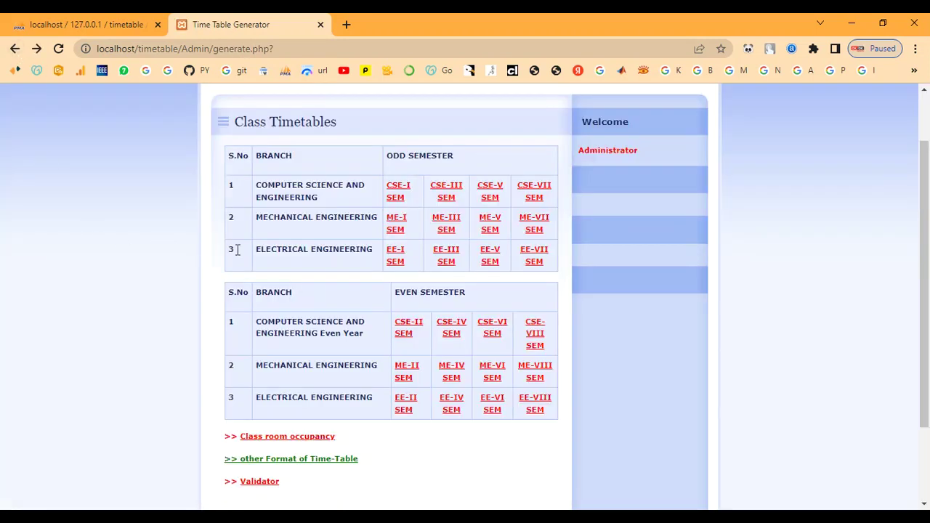
- Open the CSE-II semester timetable in the other format and examine its course, department, slot and venue columns
click(304, 459)
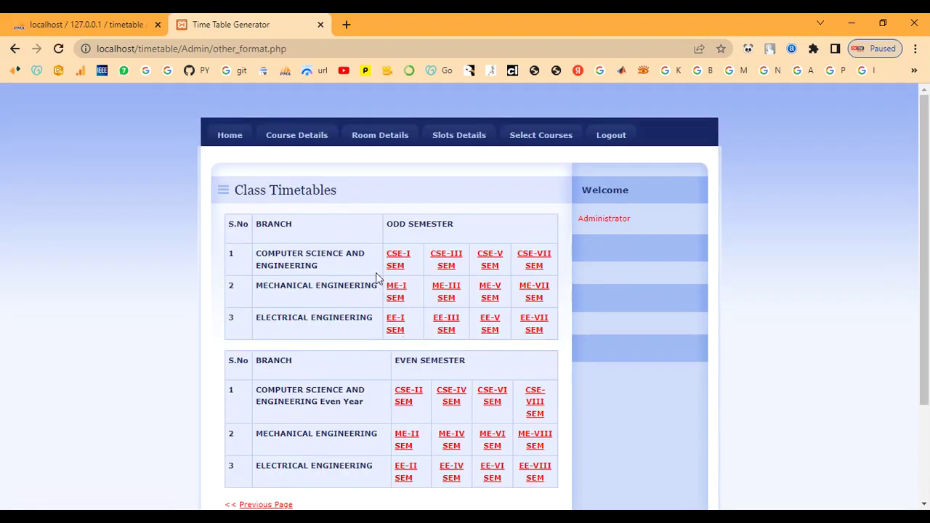
click(407, 398)
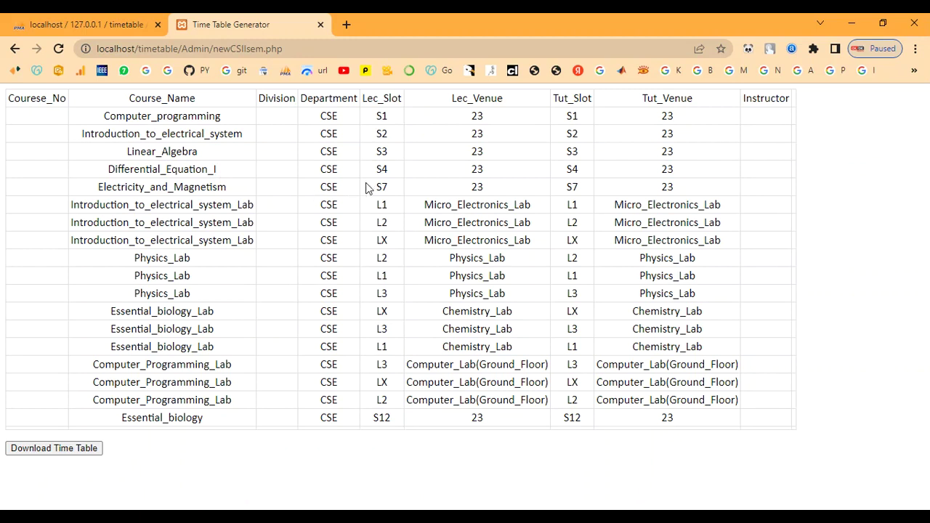
drag(11, 93, 61, 97)
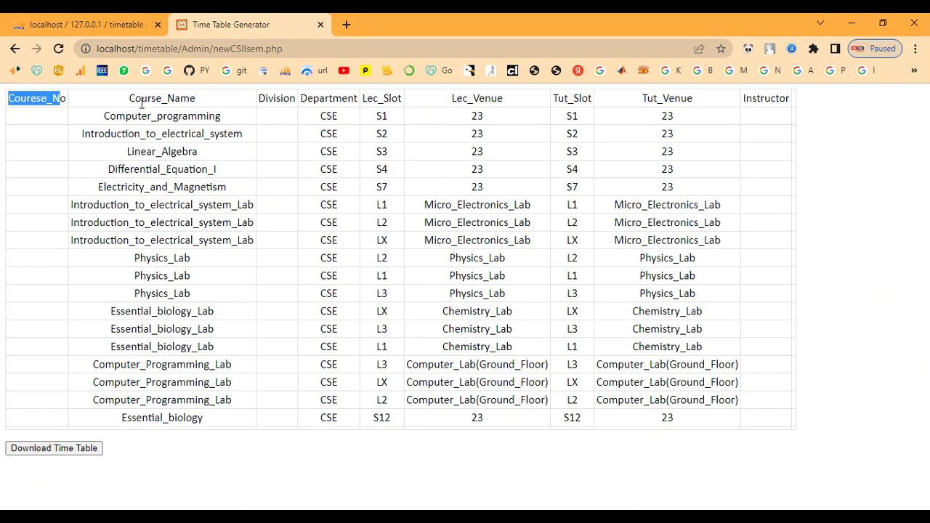
drag(129, 98, 207, 109)
drag(262, 97, 426, 104)
click(357, 101)
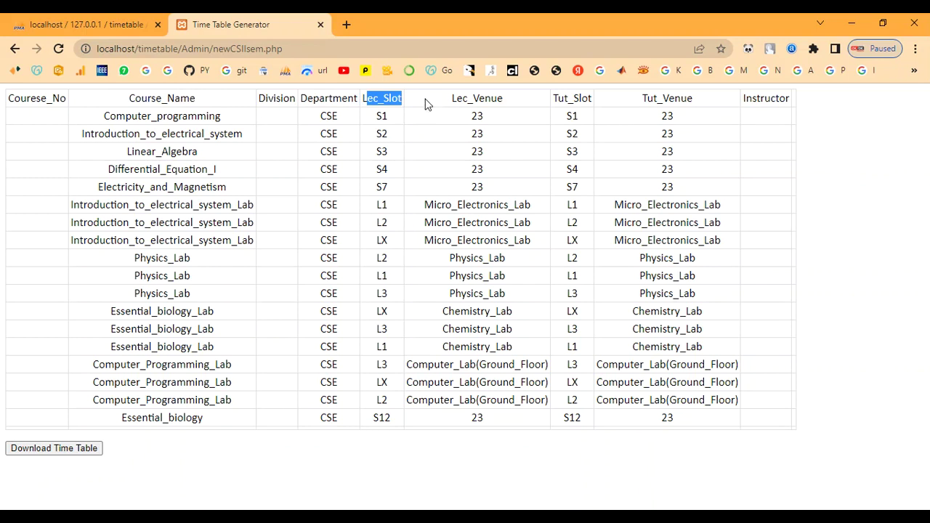
click(507, 106)
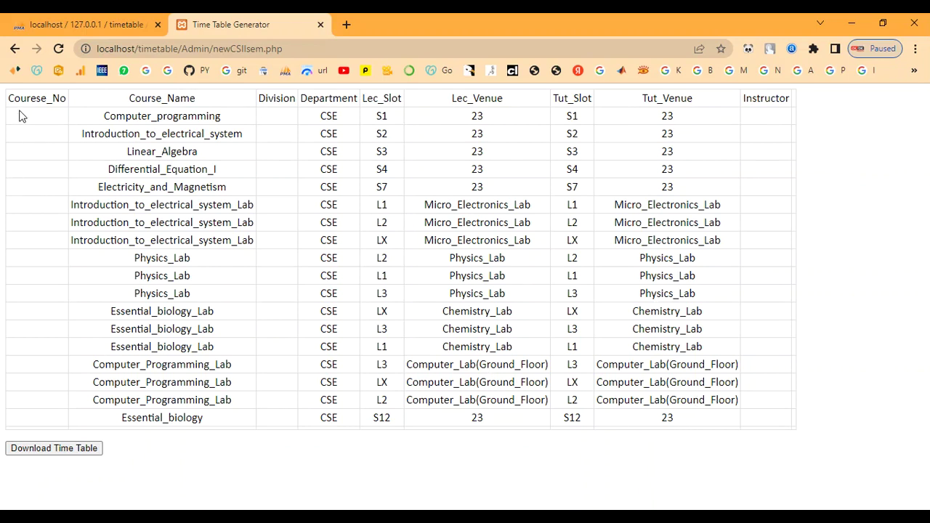
click(13, 51)
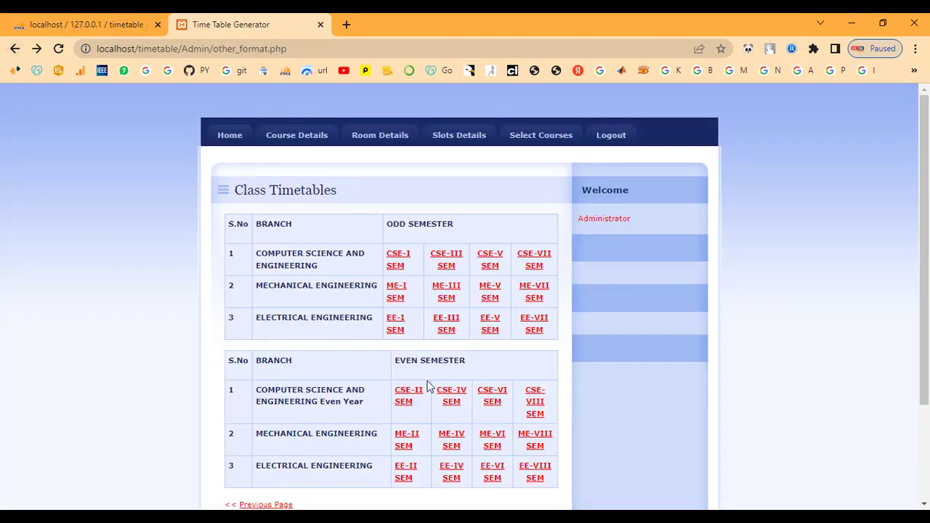
- View the CSE-IV, CSE-VI and CSE-VIII semester timetables in the other format
scroll(428, 385, down, 1)
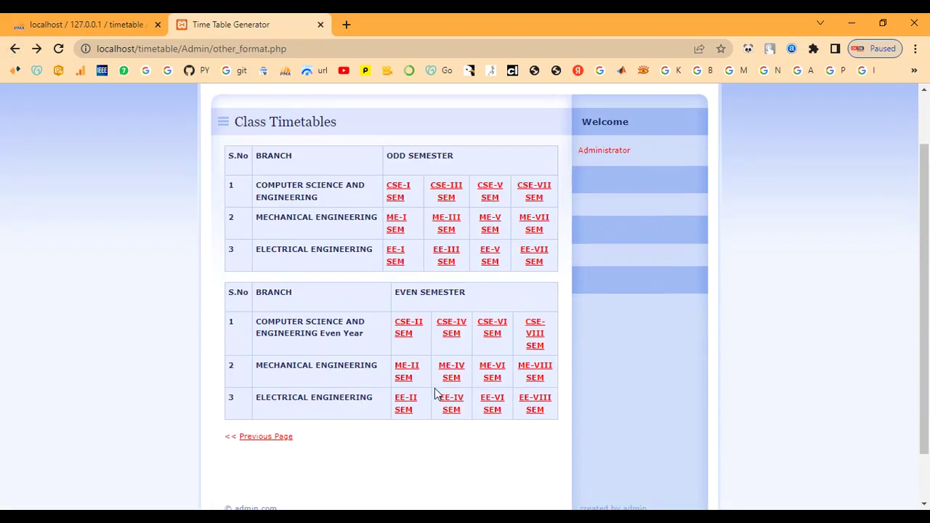
click(450, 335)
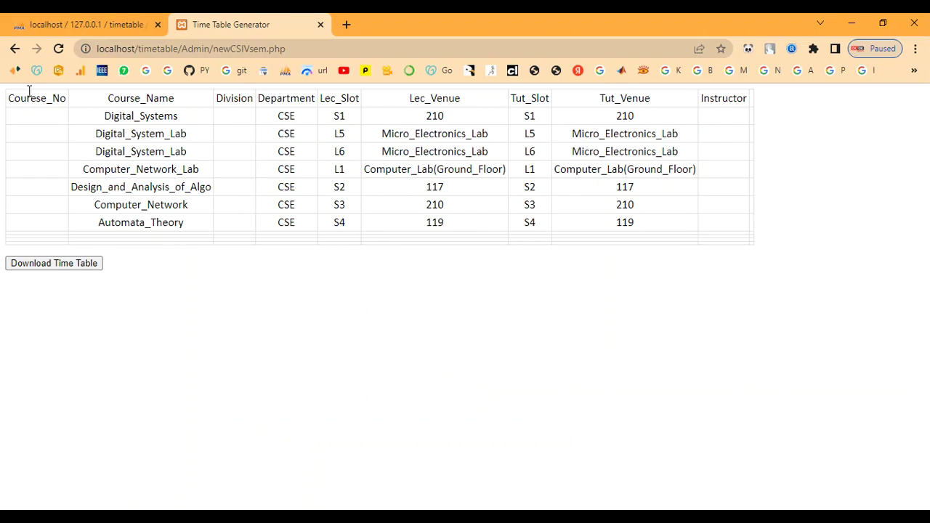
click(15, 49)
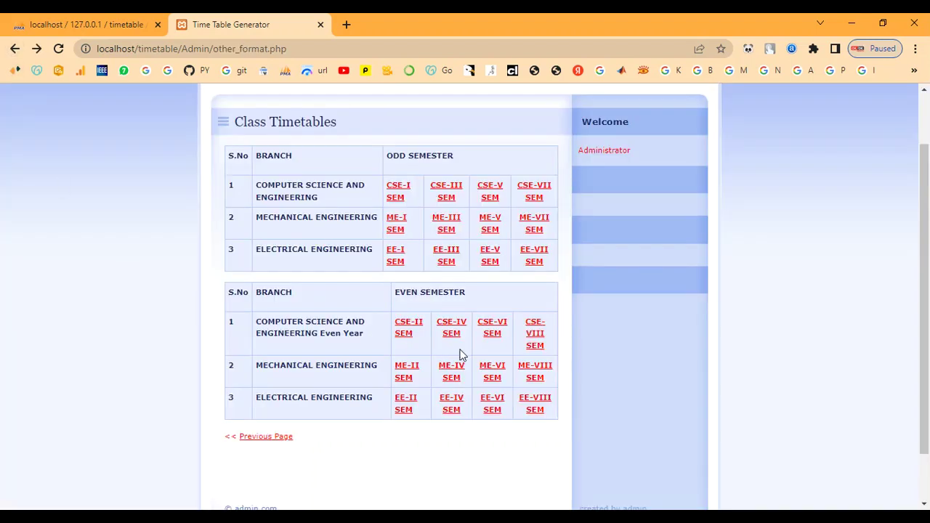
click(493, 334)
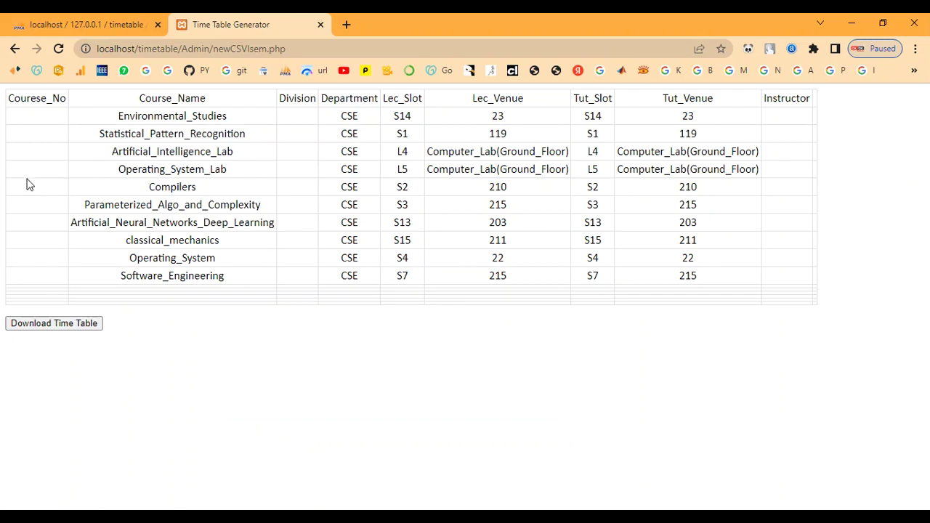
click(14, 48)
click(531, 339)
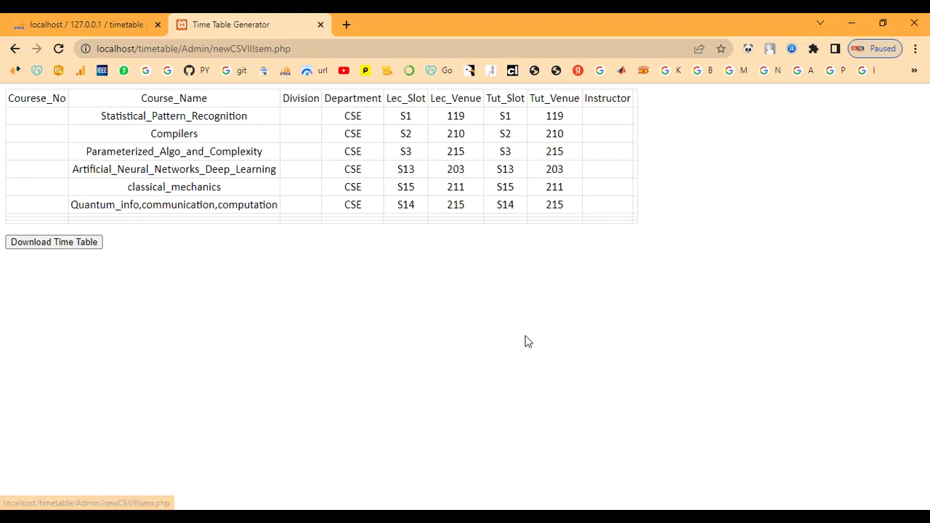